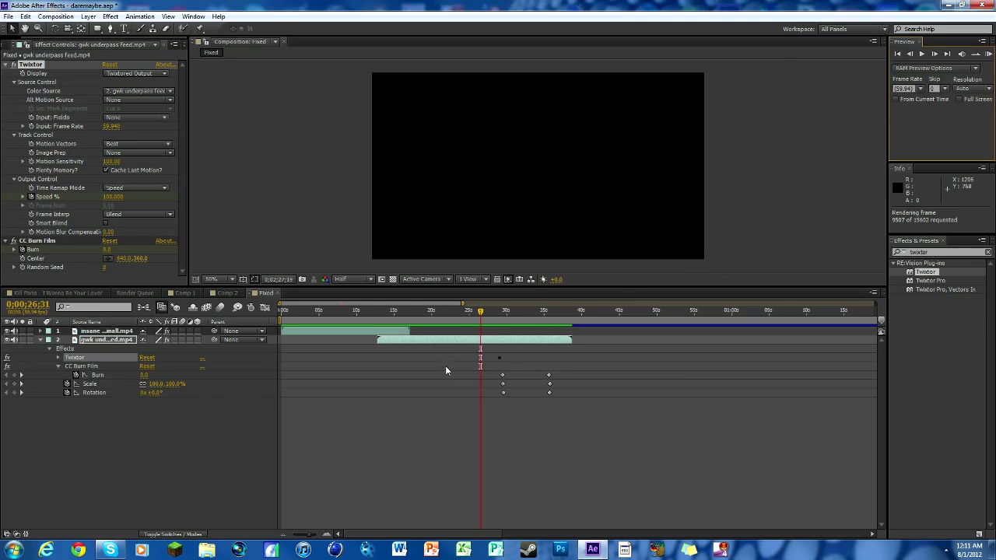
Scrub and play back the finished composition to review the existing result
{"action": "mouse_move", "coordinate": [480, 315]}
{"action": "left_mouse_down"}
{"action": "mouse_move", "coordinate": [361, 312]}
{"action": "mouse_move", "coordinate": [394, 317]}
{"action": "left_mouse_up"}
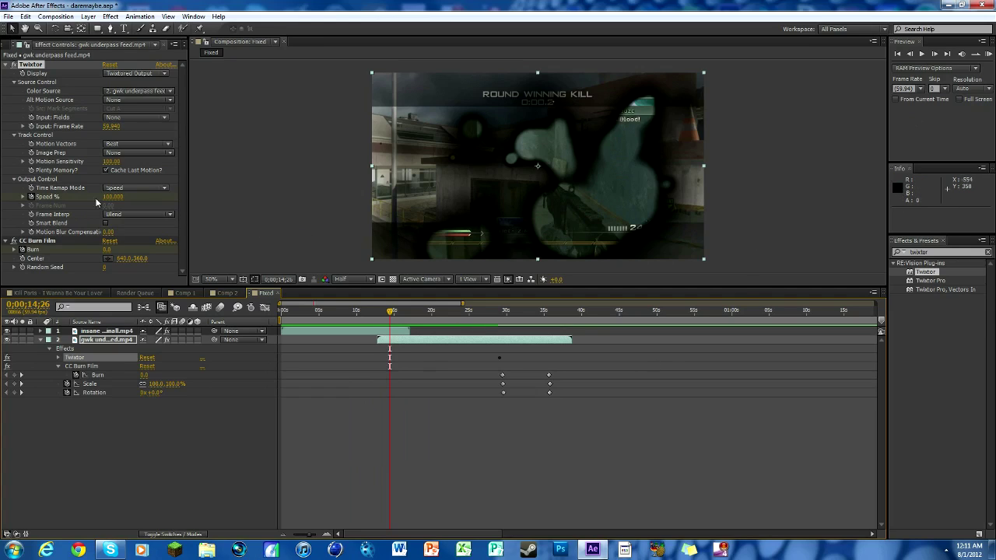
{"action": "left_click_drag", "start_coordinate": [393, 318], "coordinate": [477, 312]}
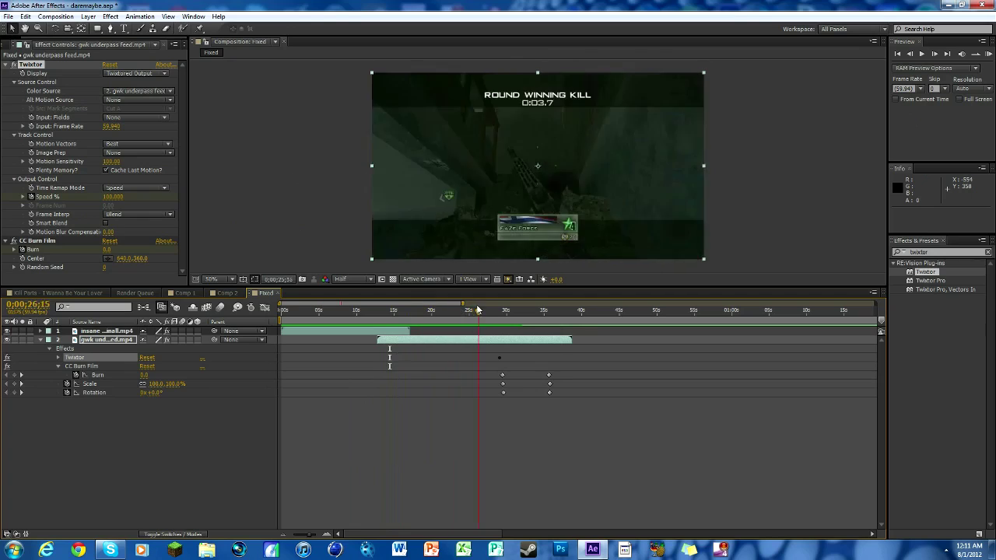
{"action": "left_click", "coordinate": [921, 54]}
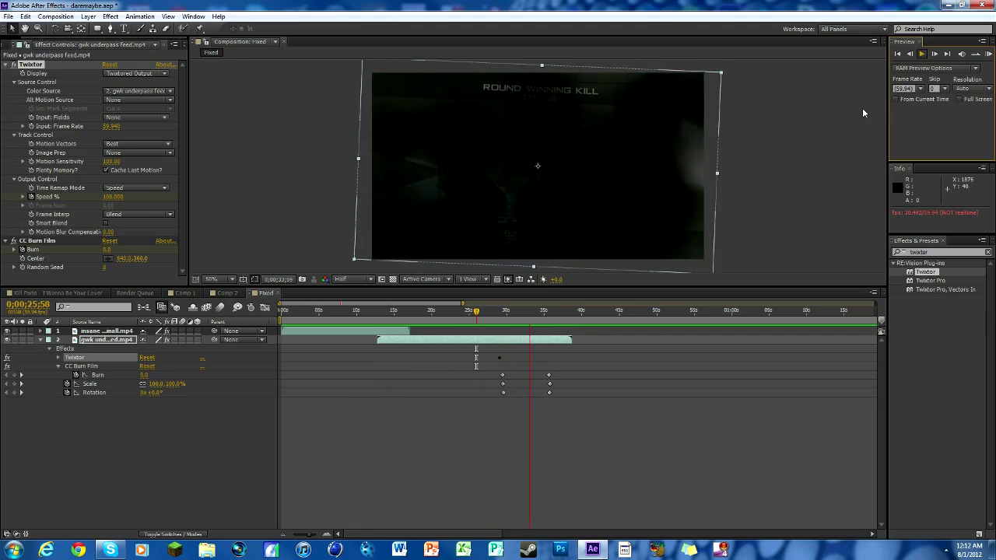
{"action": "key", "text": "space"}
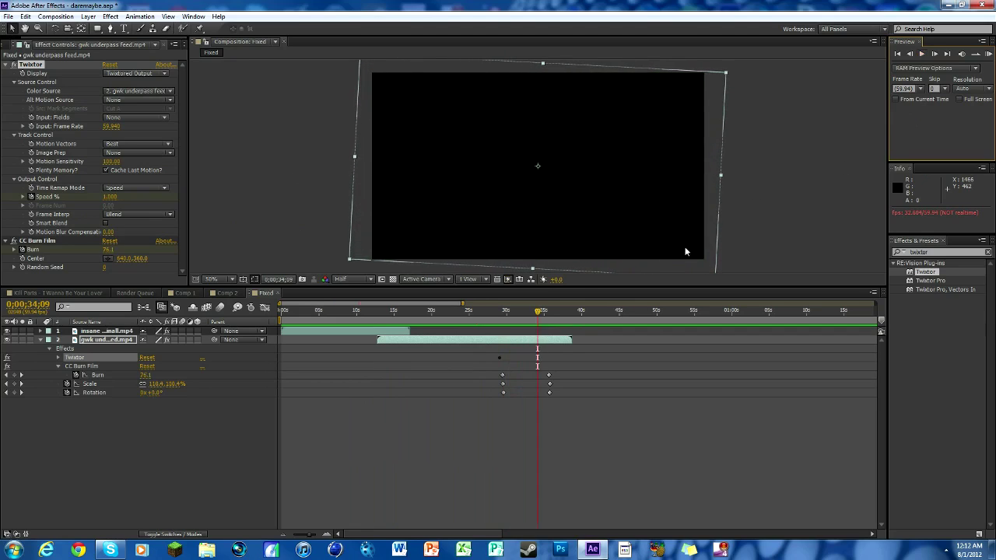
{"action": "left_click_drag", "start_coordinate": [547, 317], "coordinate": [482, 314]}
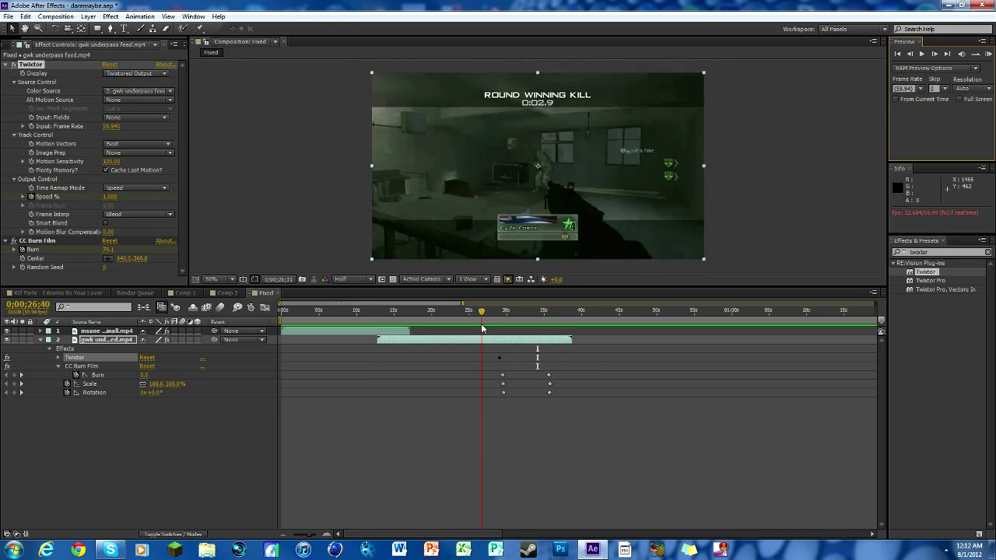
Remove Twixtor and CC Burn Film from the second clip and clear its Scale and Rotation keyframes
{"action": "key", "text": "Delete"}
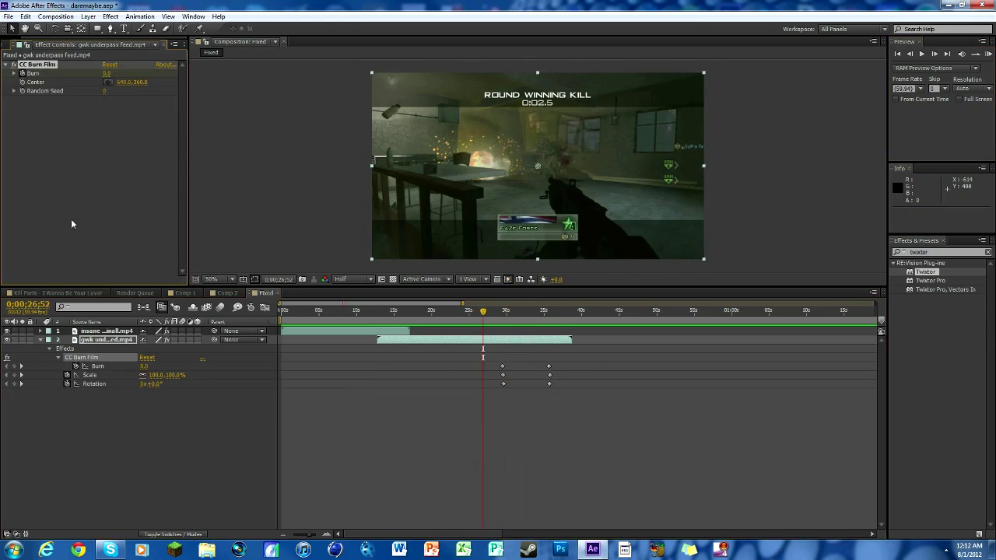
{"action": "key", "text": "Delete"}
{"action": "left_click", "coordinate": [40, 331]}
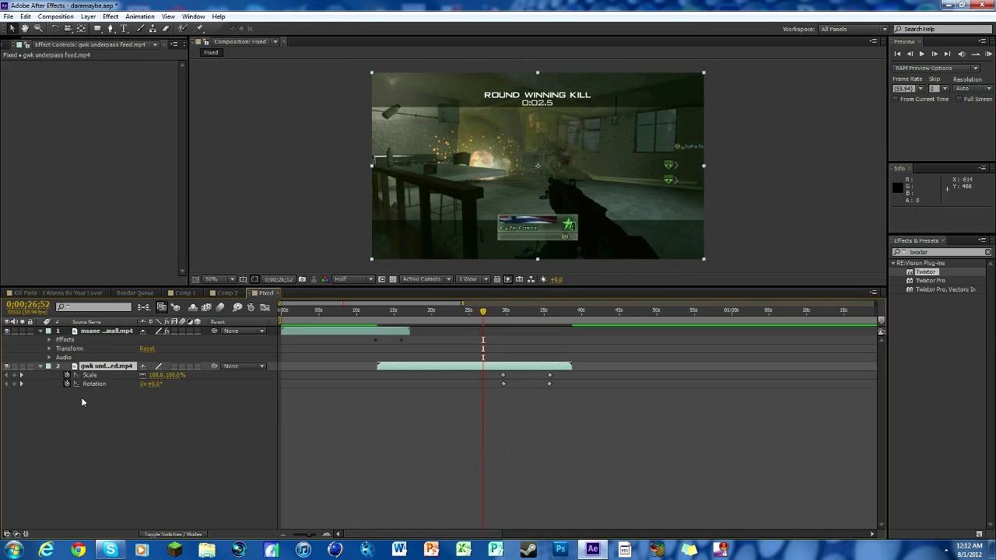
{"action": "left_click", "coordinate": [67, 375]}
{"action": "left_click", "coordinate": [67, 385]}
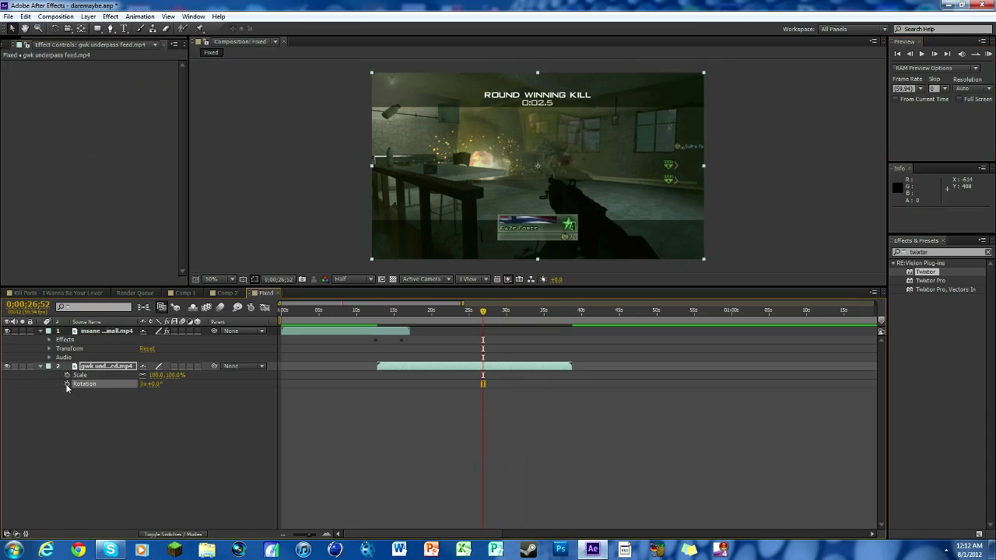
Delete CC Burn Film from the first clip, collapse both layers, and review the overlap near 13 seconds
{"action": "left_click", "coordinate": [49, 340]}
{"action": "left_click", "coordinate": [84, 349]}
{"action": "key", "text": "Delete"}
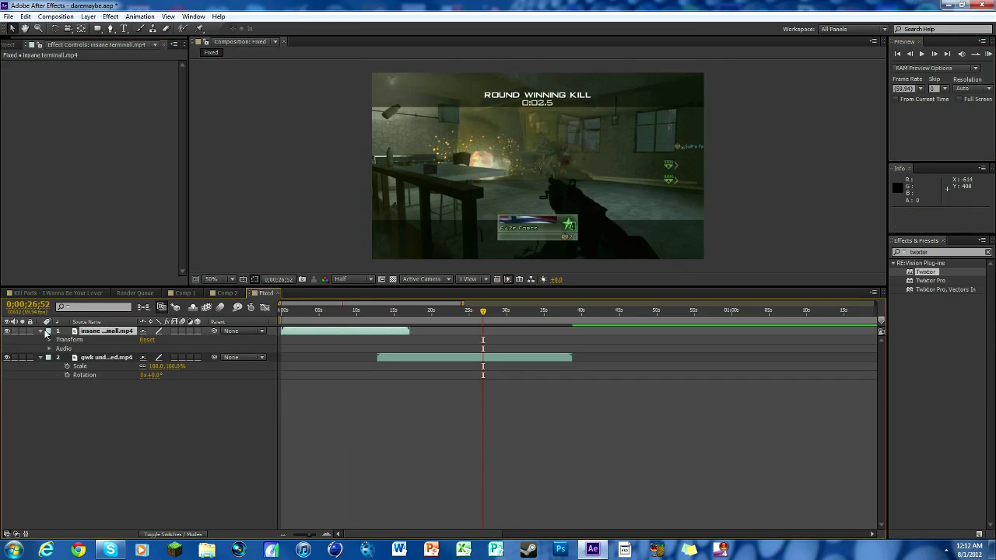
{"action": "left_click", "coordinate": [41, 332]}
{"action": "left_click", "coordinate": [42, 341]}
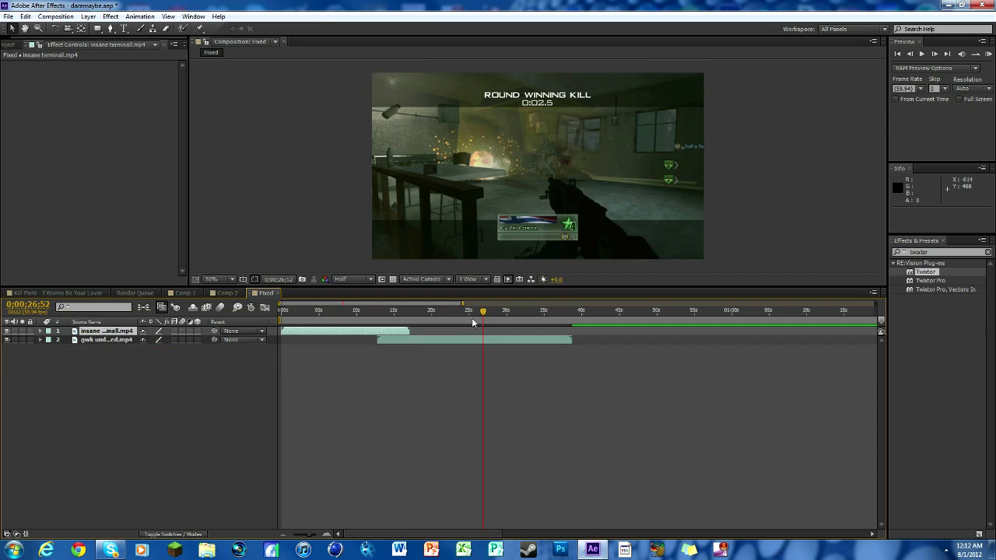
{"action": "left_click_drag", "start_coordinate": [484, 311], "coordinate": [378, 310]}
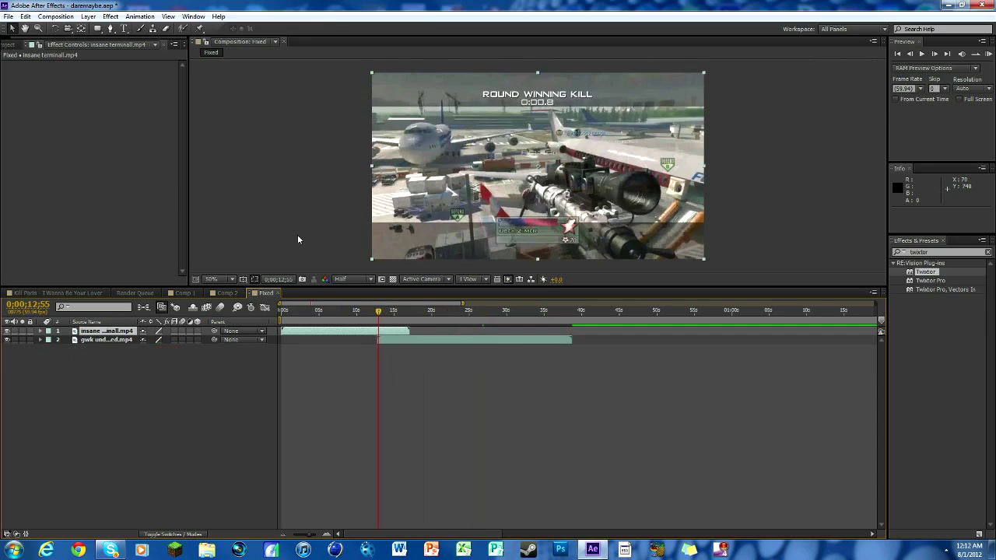
{"action": "mouse_move", "coordinate": [379, 311]}
{"action": "left_mouse_down"}
{"action": "mouse_move", "coordinate": [432, 312]}
{"action": "mouse_move", "coordinate": [364, 311]}
{"action": "mouse_move", "coordinate": [380, 311]}
{"action": "left_mouse_up"}
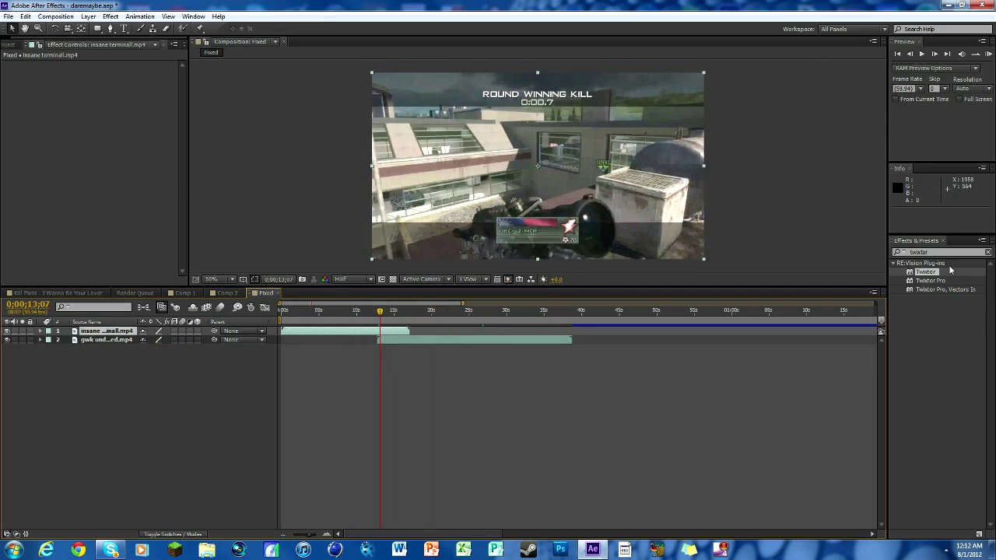
{"action": "left_click", "coordinate": [917, 253]}
Add CC Burn Film to insane terminal.mp4 with Random Seed 1337 and Burn reset to 0.0
{"action": "type", "text": "cc"}
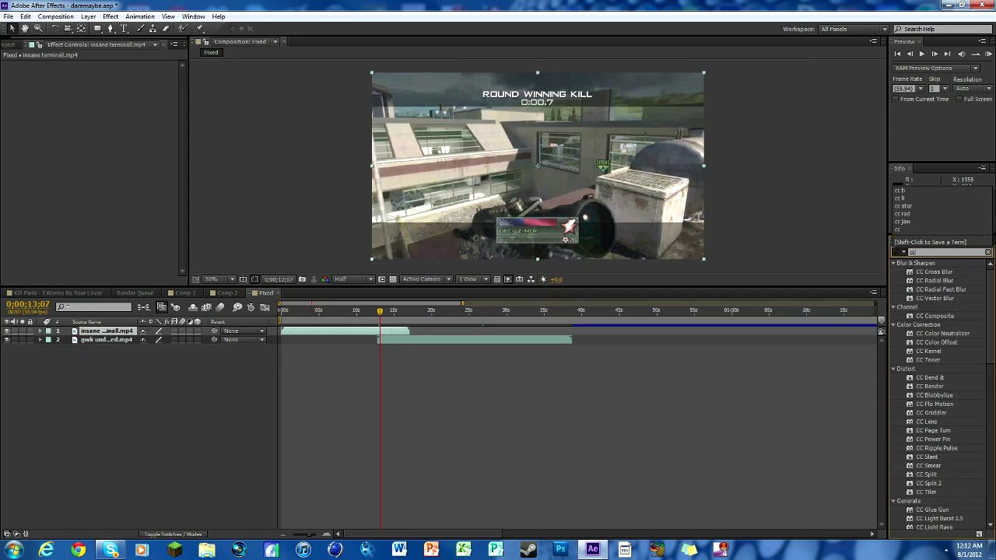
{"action": "type", "text": " bu"}
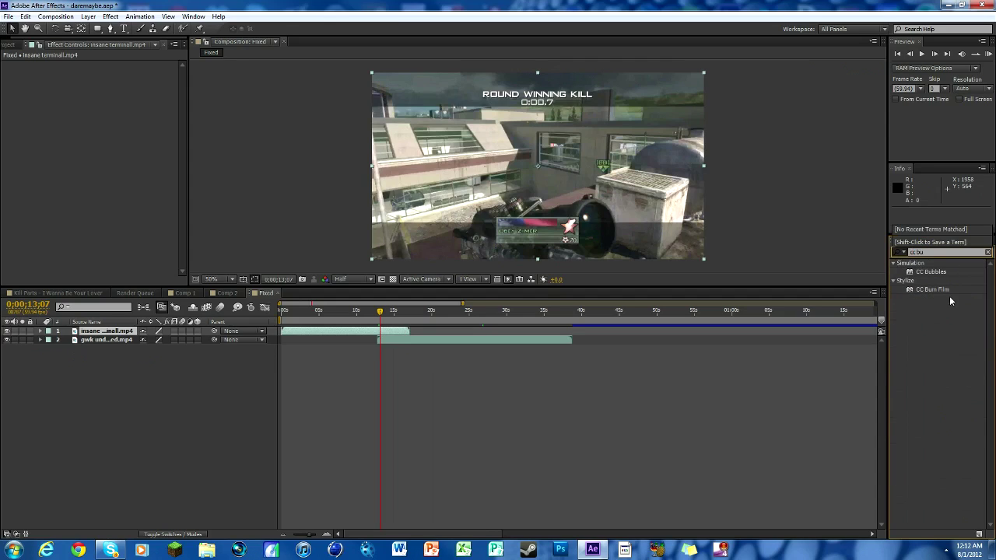
{"action": "mouse_move", "coordinate": [930, 294]}
{"action": "left_mouse_down"}
{"action": "mouse_move", "coordinate": [676, 383]}
{"action": "mouse_move", "coordinate": [411, 327]}
{"action": "left_mouse_up"}
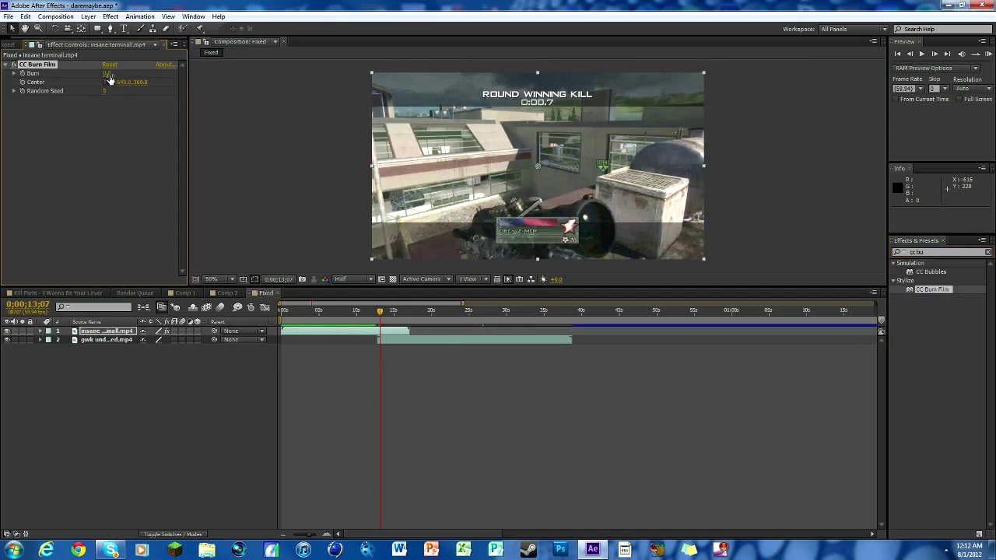
{"action": "left_click_drag", "start_coordinate": [107, 73], "coordinate": [138, 74]}
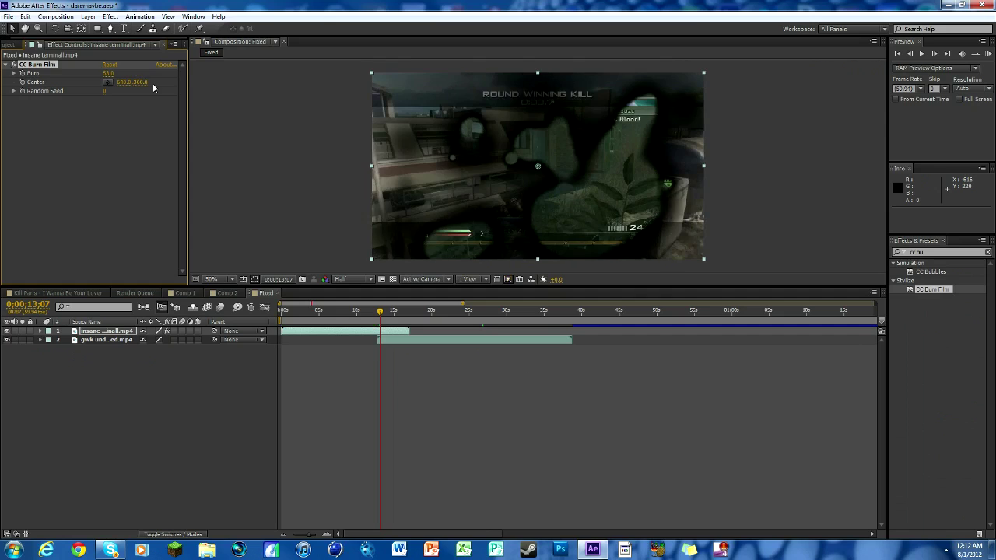
{"action": "left_click_drag", "start_coordinate": [110, 90], "coordinate": [140, 88]}
{"action": "left_click", "coordinate": [112, 91]}
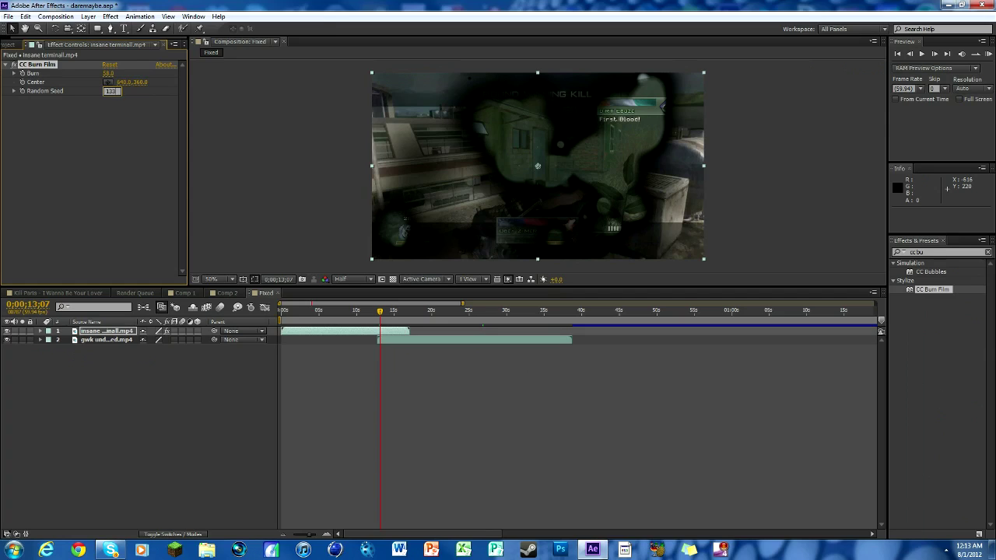
{"action": "left_click", "coordinate": [142, 139]}
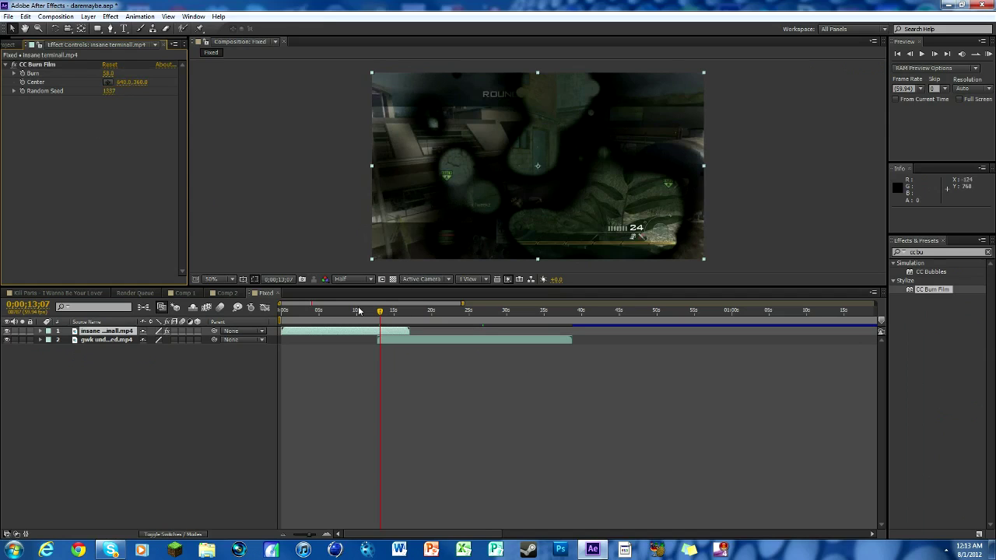
{"action": "left_click_drag", "start_coordinate": [107, 73], "coordinate": [50, 73]}
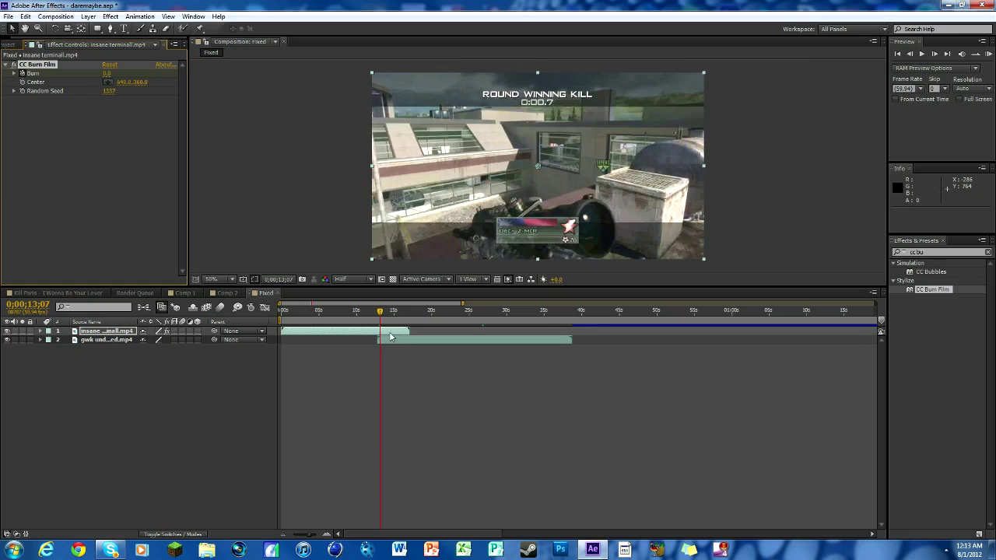
Keyframe Burn from 0.0 to 100.0 around 16 seconds, apply Easy Ease, and preview the transition
{"action": "left_click_drag", "start_coordinate": [382, 312], "coordinate": [402, 315]}
{"action": "mouse_move", "coordinate": [106, 73]}
{"action": "left_mouse_down"}
{"action": "mouse_move", "coordinate": [371, 302]}
{"action": "mouse_move", "coordinate": [400, 313]}
{"action": "mouse_move", "coordinate": [370, 314]}
{"action": "left_mouse_up"}
{"action": "key", "text": "u"}
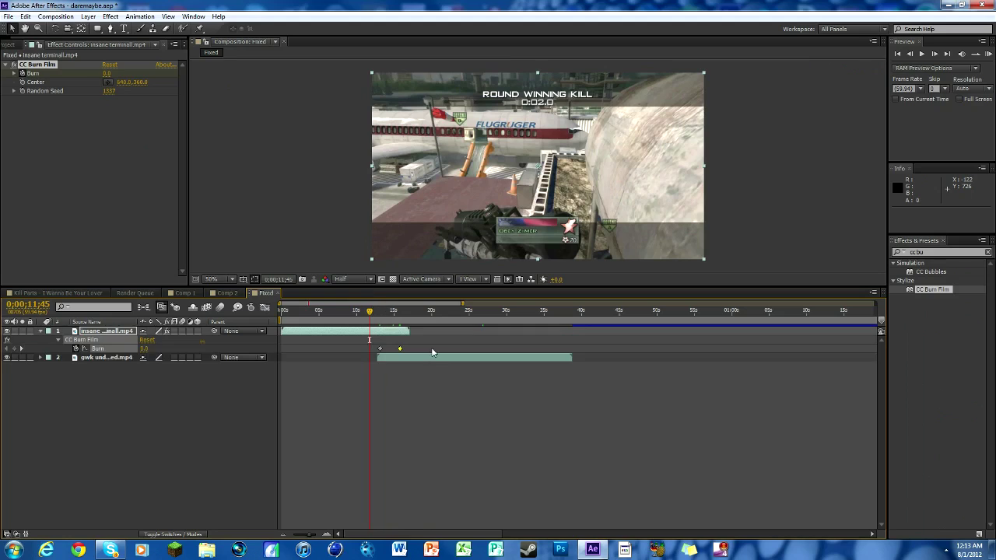
{"action": "right_click", "coordinate": [399, 349]}
{"action": "mouse_move", "coordinate": [439, 465]}
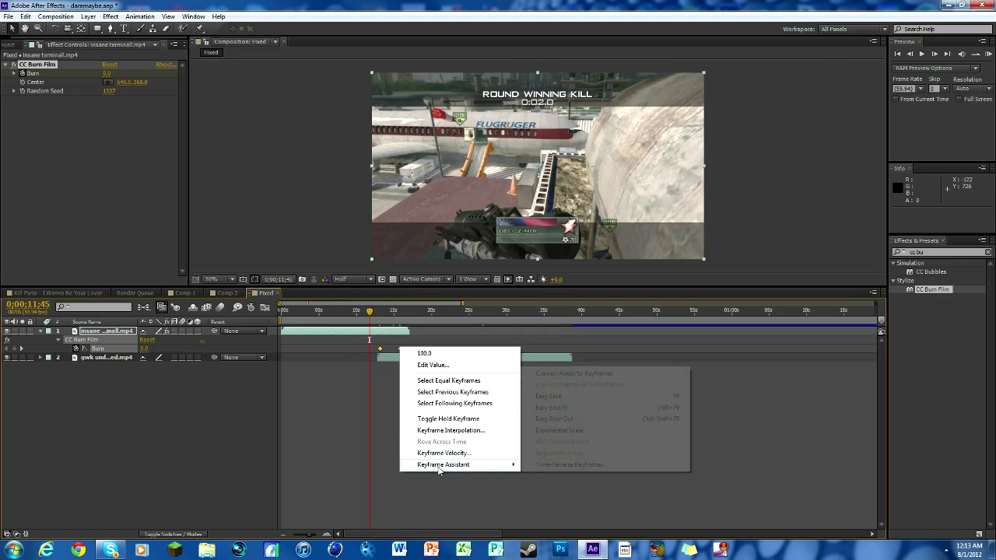
{"action": "left_click", "coordinate": [549, 396]}
{"action": "left_click_drag", "start_coordinate": [371, 316], "coordinate": [377, 317]}
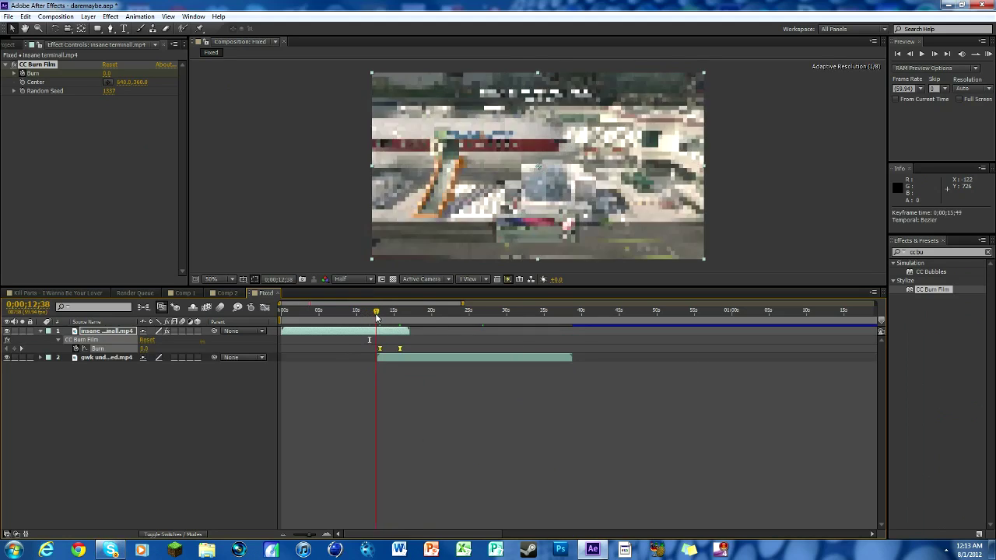
{"action": "key", "text": "space"}
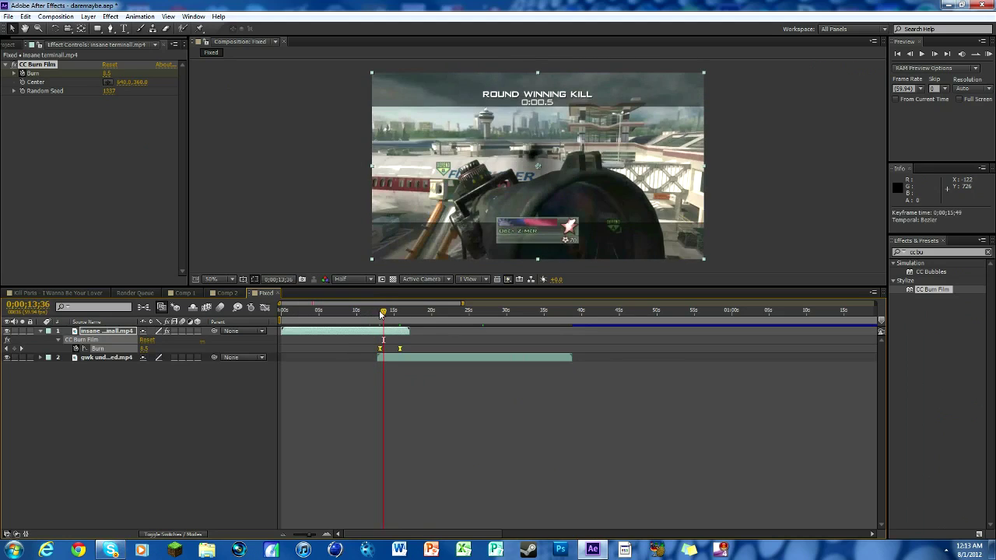
{"action": "mouse_move", "coordinate": [381, 315]}
{"action": "left_mouse_down"}
{"action": "mouse_move", "coordinate": [523, 336]}
{"action": "mouse_move", "coordinate": [524, 314]}
{"action": "mouse_move", "coordinate": [538, 314]}
{"action": "mouse_move", "coordinate": [520, 314]}
{"action": "left_mouse_up"}
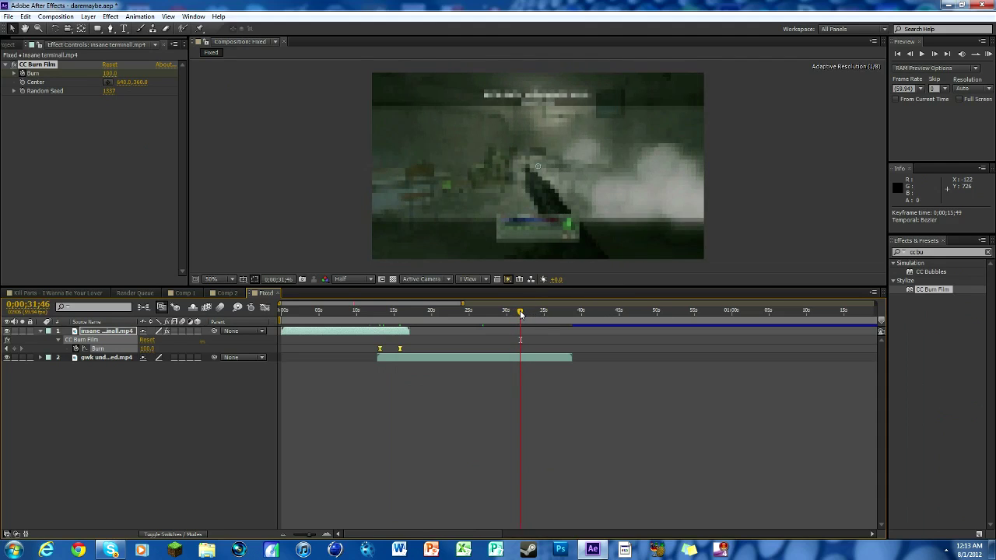
Search for Twixtor and apply it to the underpass clip layer
{"action": "left_click", "coordinate": [892, 254]}
{"action": "key", "text": "BackSpace"}
{"action": "key", "text": "BackSpace"}
{"action": "key", "text": "BackSpace"}
{"action": "key", "text": "BackSpace"}
{"action": "key", "text": "BackSpace"}
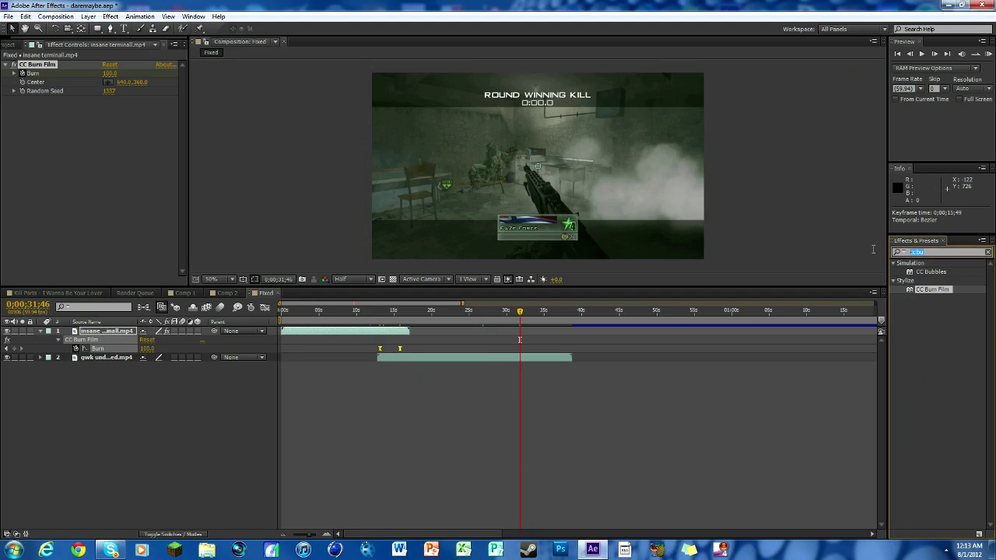
{"action": "type", "text": "twixt"}
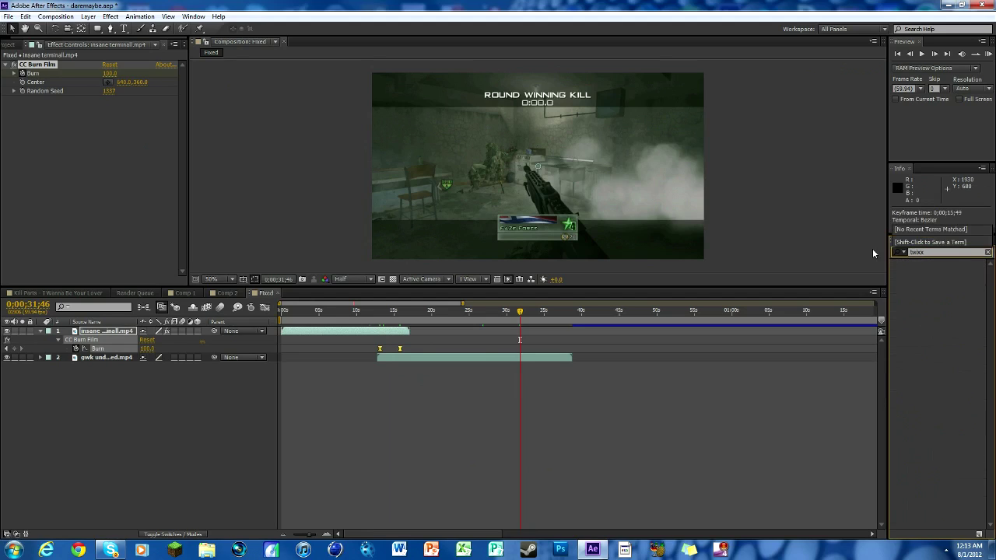
{"action": "key", "text": "BackSpace"}
{"action": "left_click_drag", "start_coordinate": [923, 272], "coordinate": [551, 357]}
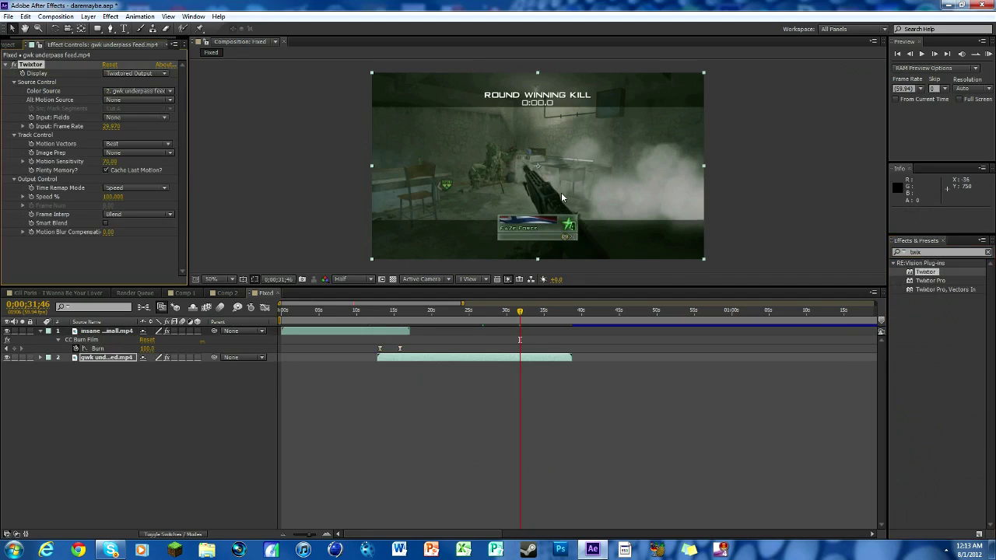
{"action": "left_click", "coordinate": [204, 137]}
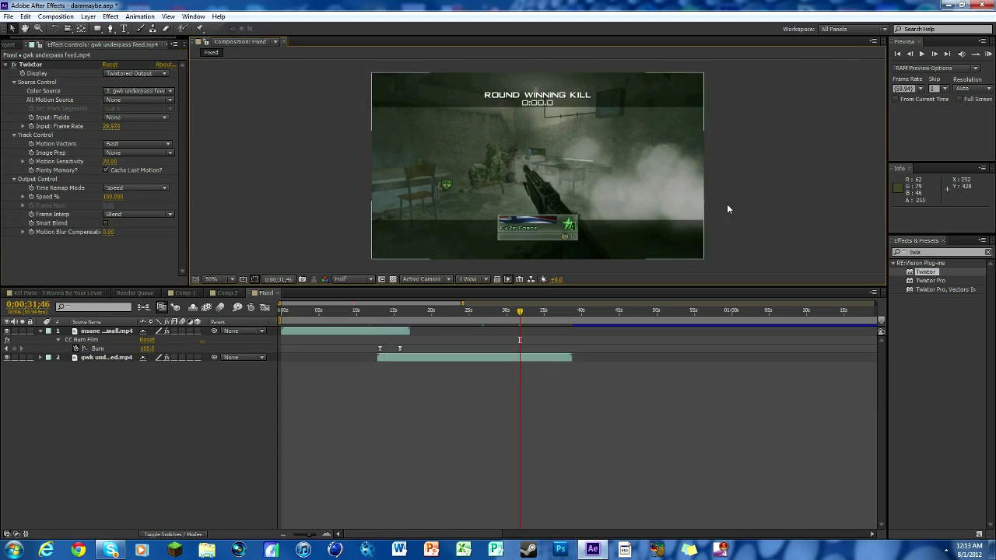
Add Brightness & Contrast to the underpass clip and move it above Twixtor
{"action": "left_click", "coordinate": [933, 281]}
{"action": "left_click", "coordinate": [934, 252]}
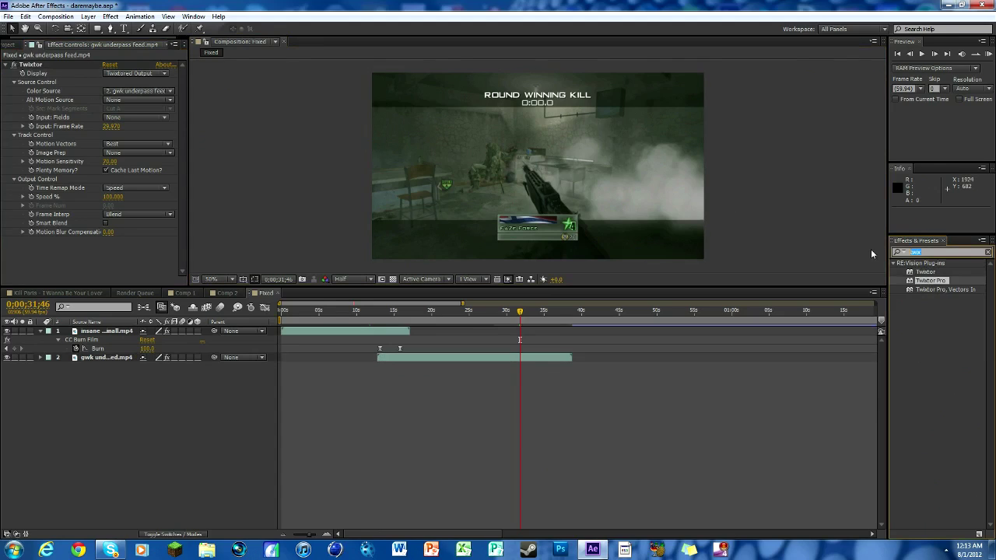
{"action": "type", "text": "rule"}
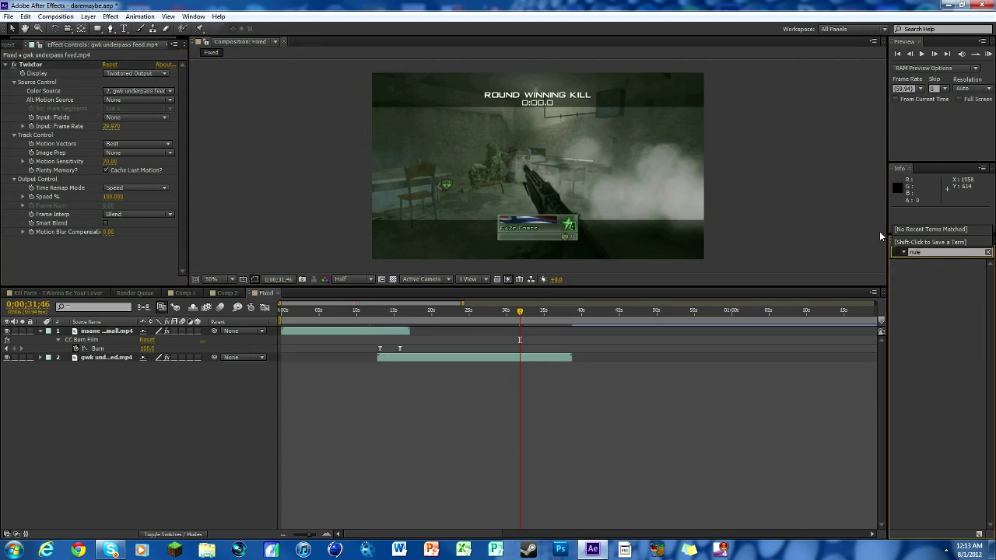
{"action": "key", "text": "BackSpace"}
{"action": "key", "text": "BackSpace"}
{"action": "key", "text": "BackSpace"}
{"action": "key", "text": "BackSpace"}
{"action": "type", "text": "n"}
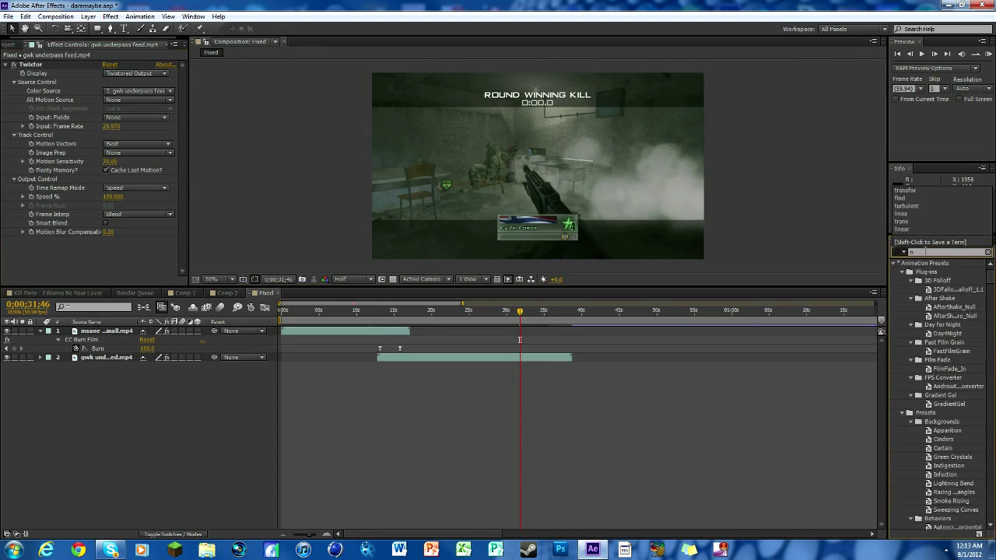
{"action": "key", "text": "BackSpace"}
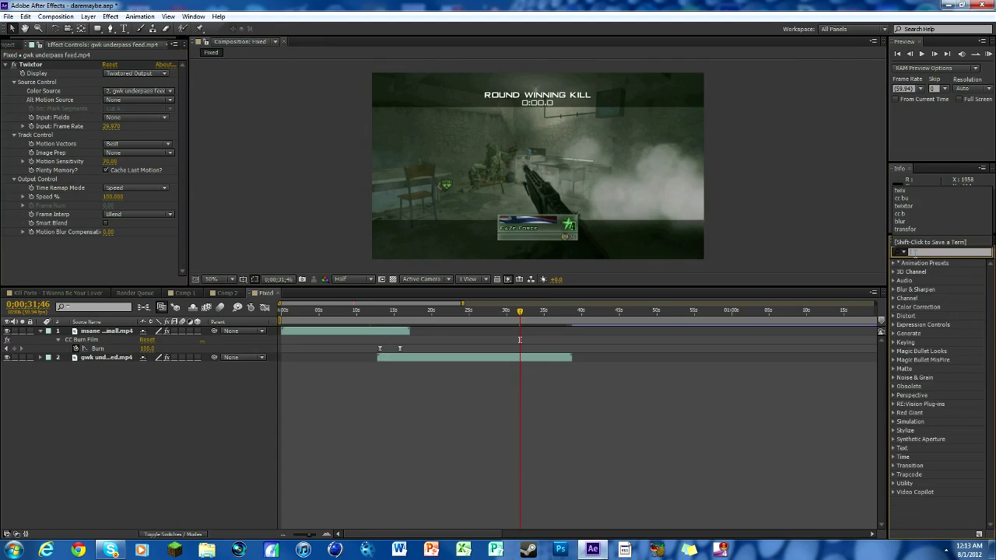
{"action": "type", "text": "brigh"}
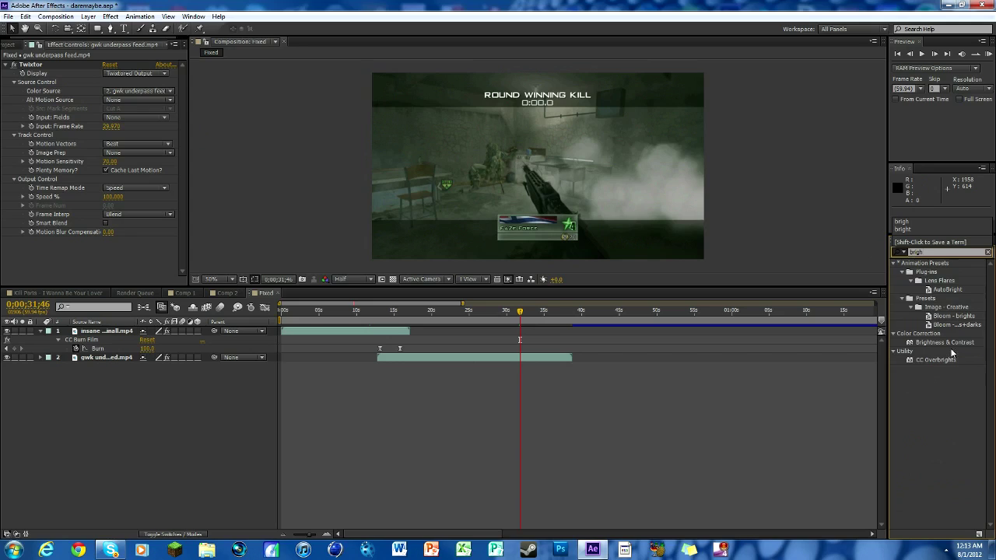
{"action": "left_click_drag", "start_coordinate": [951, 347], "coordinate": [130, 246]}
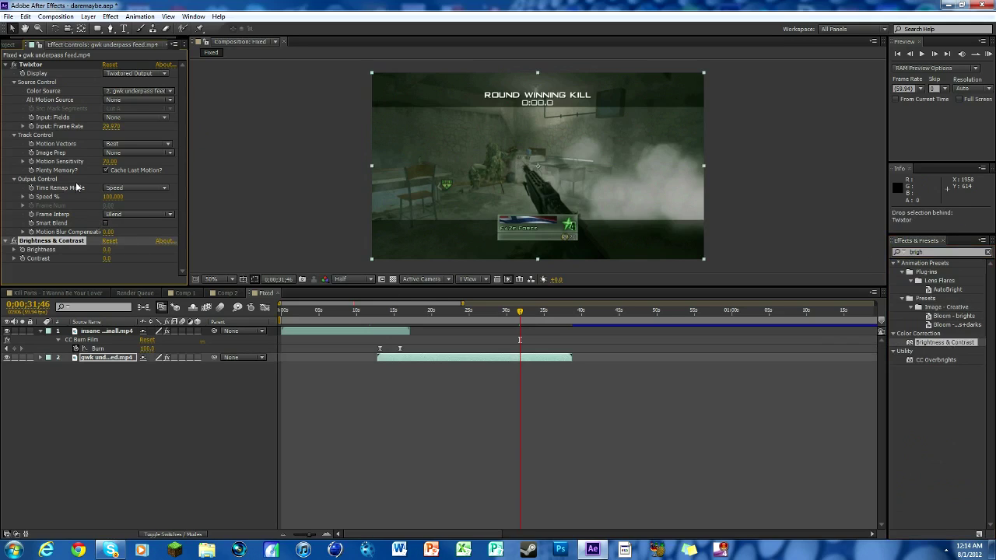
{"action": "left_click", "coordinate": [5, 65]}
{"action": "left_click", "coordinate": [7, 74]}
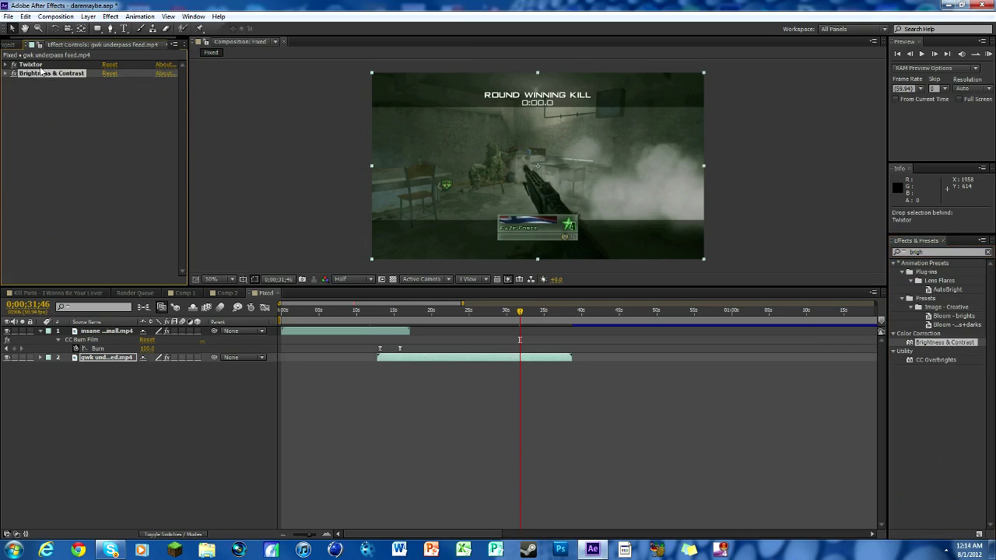
{"action": "left_click_drag", "start_coordinate": [31, 74], "coordinate": [33, 67]}
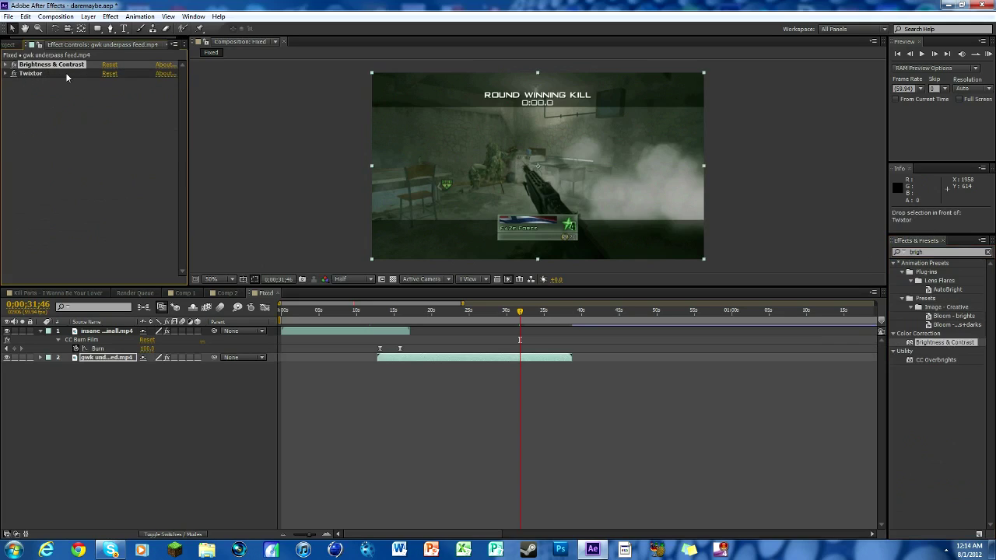
Remove Brightness & Contrast and set Twixtor's input frame rate to 59.940 and motion sensitivity to 100
{"action": "key", "text": "Delete"}
{"action": "left_click", "coordinate": [6, 68]}
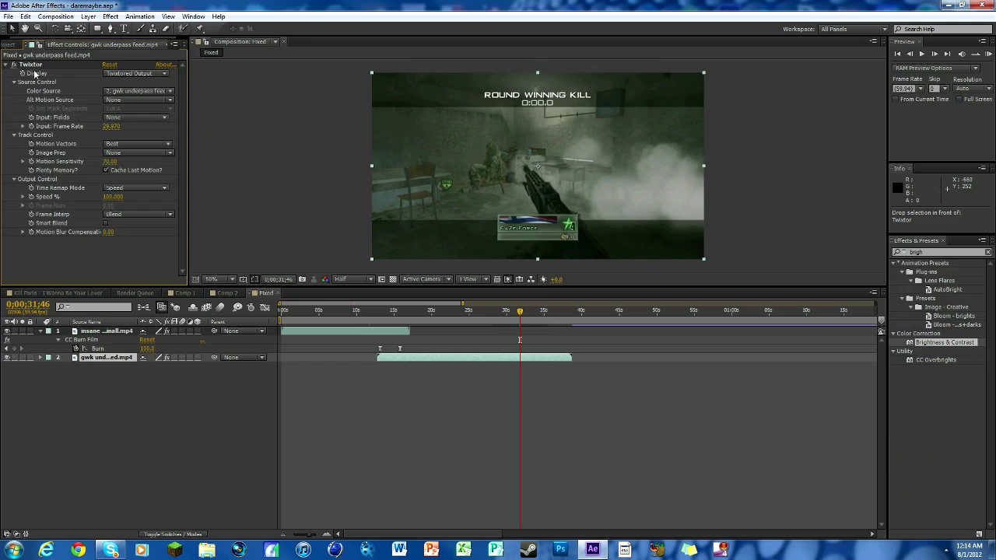
{"action": "left_click", "coordinate": [112, 126]}
{"action": "left_click", "coordinate": [96, 264]}
{"action": "left_click_drag", "start_coordinate": [110, 161], "coordinate": [134, 158]}
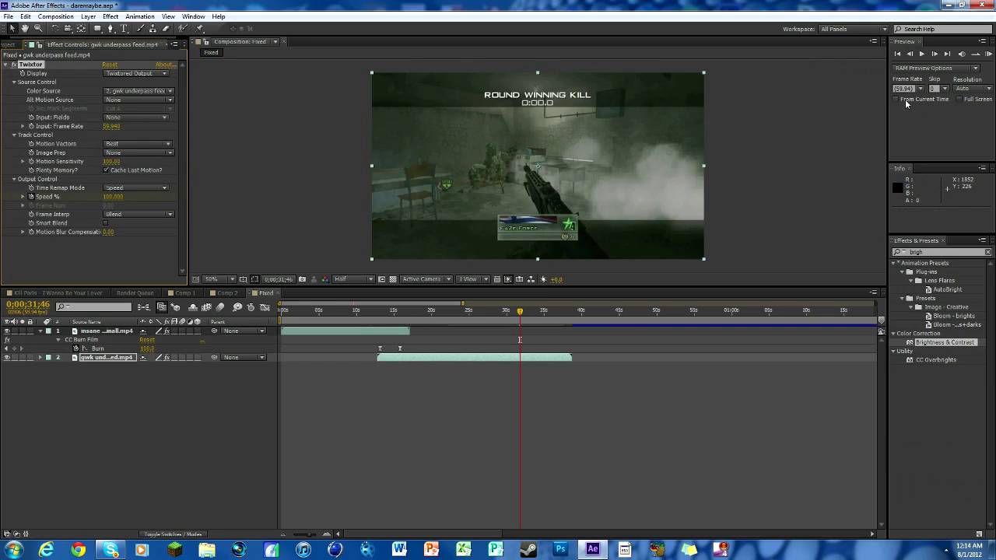
Set Twixtor Speed % to 2 and scrub through the slowed footage
{"action": "left_click", "coordinate": [936, 53]}
{"action": "left_click", "coordinate": [936, 54]}
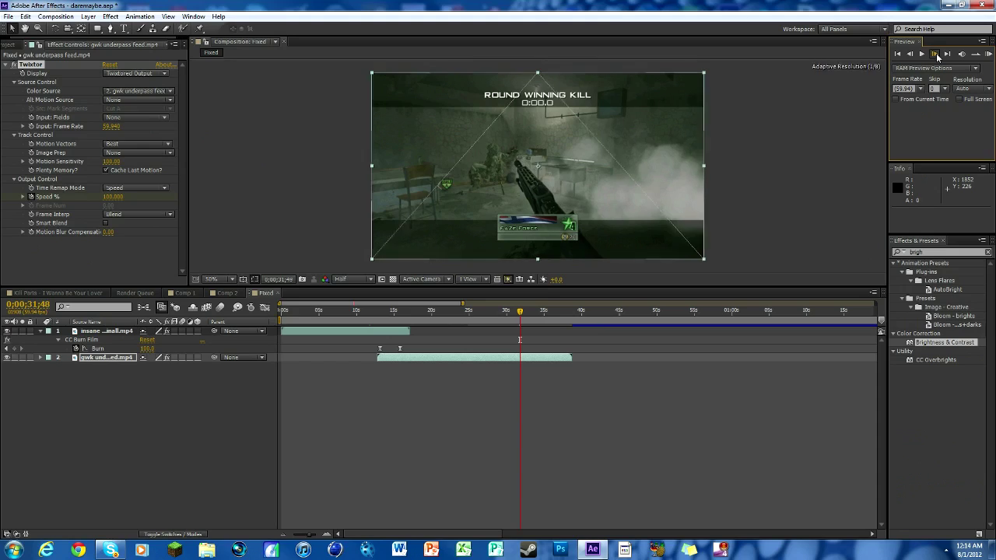
{"action": "left_click", "coordinate": [935, 54]}
{"action": "left_click", "coordinate": [935, 54]}
{"action": "left_click", "coordinate": [935, 54]}
{"action": "left_click", "coordinate": [935, 54]}
{"action": "left_click", "coordinate": [113, 197]}
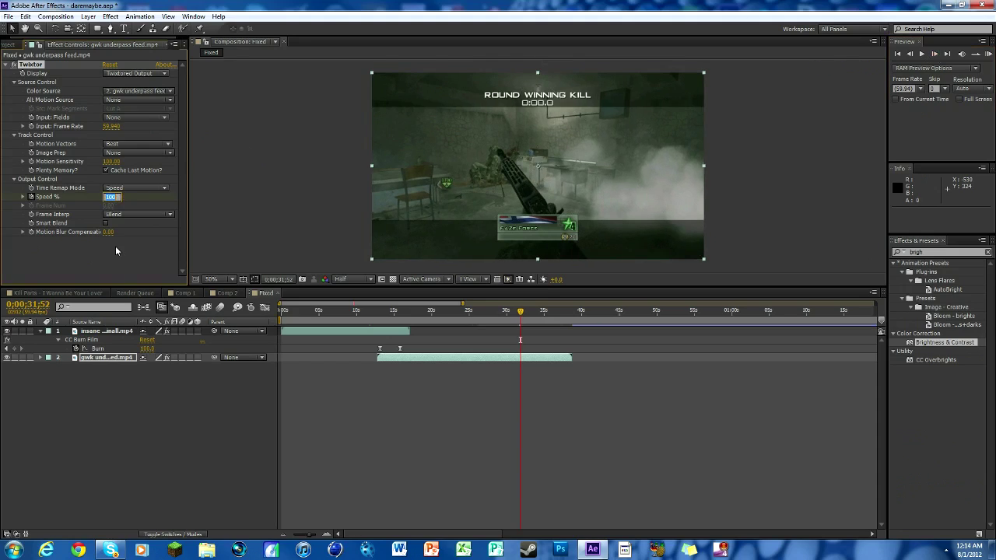
{"action": "type", "text": "2"}
{"action": "key", "text": "Return"}
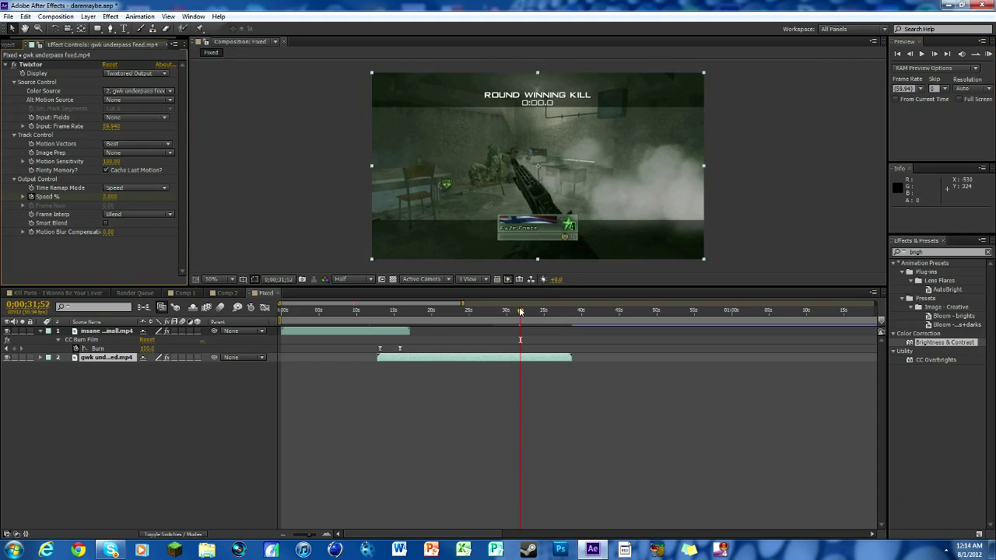
{"action": "left_click_drag", "start_coordinate": [520, 311], "coordinate": [545, 312]}
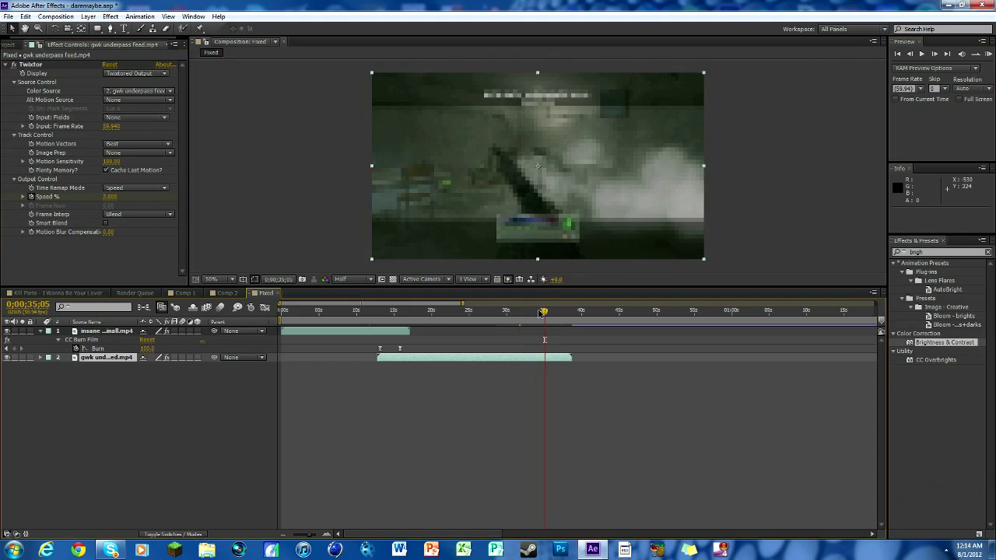
{"action": "left_click_drag", "start_coordinate": [553, 317], "coordinate": [522, 315]}
{"action": "left_click", "coordinate": [918, 250]}
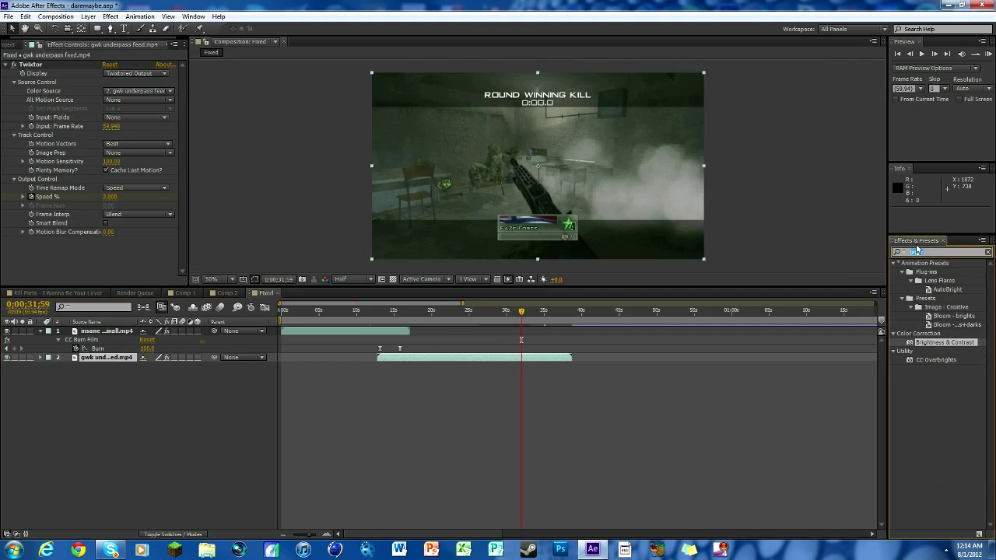
Apply CC Burn Film to the underpass clip with Random Seed 89372
{"action": "type", "text": "cc burn"}
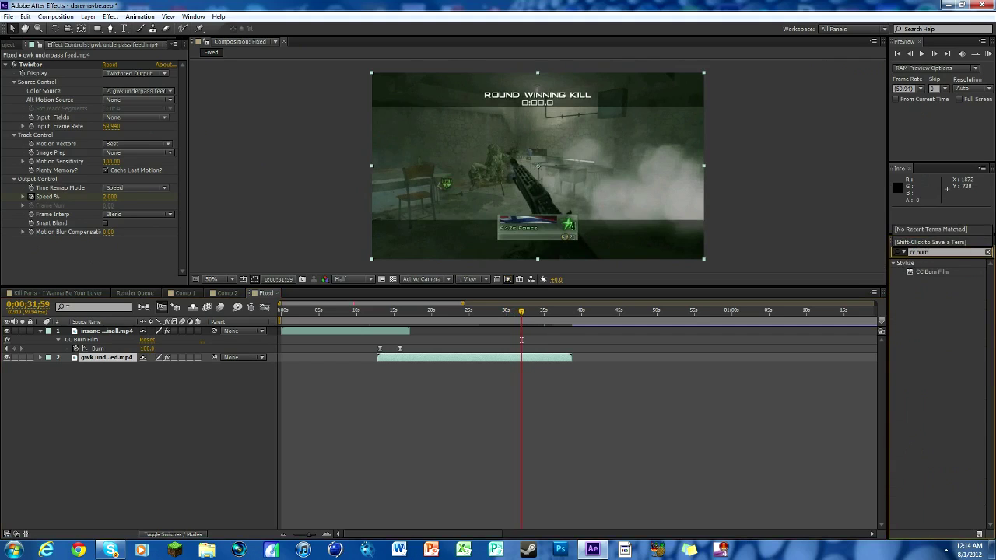
{"action": "mouse_move", "coordinate": [938, 273]}
{"action": "left_mouse_down"}
{"action": "mouse_move", "coordinate": [730, 348]}
{"action": "mouse_move", "coordinate": [537, 356]}
{"action": "mouse_move", "coordinate": [560, 358]}
{"action": "left_mouse_up"}
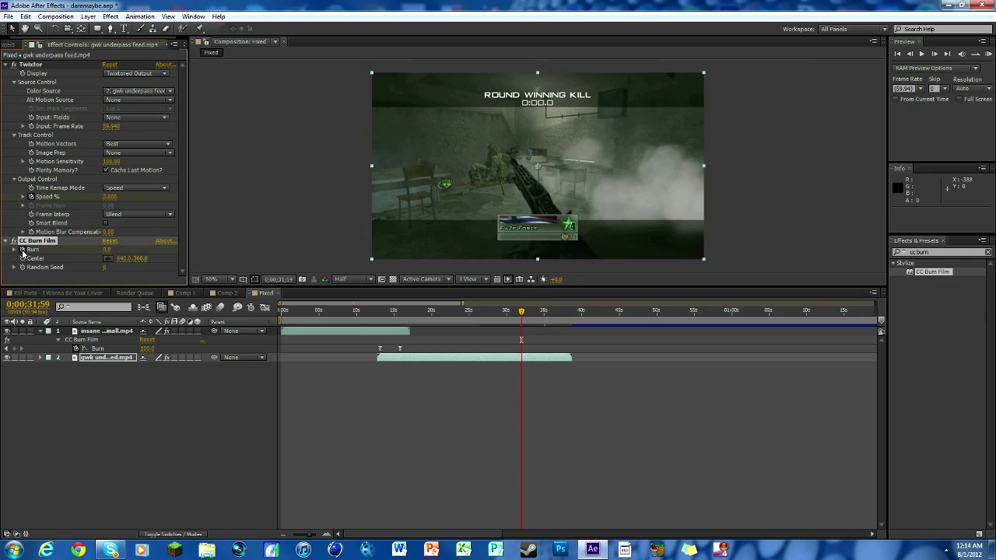
{"action": "left_click", "coordinate": [106, 269]}
{"action": "type", "text": "89372"}
{"action": "key", "text": "Return"}
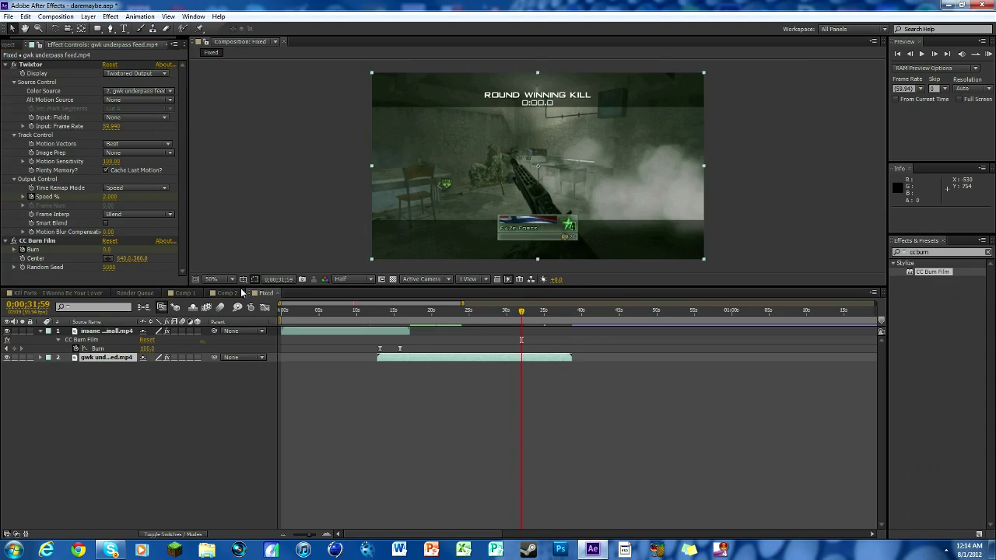
Keyframe the Burn increase near 0;00;38;53, apply Easy Ease In, and scrub back to review
{"action": "left_click_drag", "start_coordinate": [522, 311], "coordinate": [565, 322]}
{"action": "left_click_drag", "start_coordinate": [108, 251], "coordinate": [162, 248]}
{"action": "key", "text": "u"}
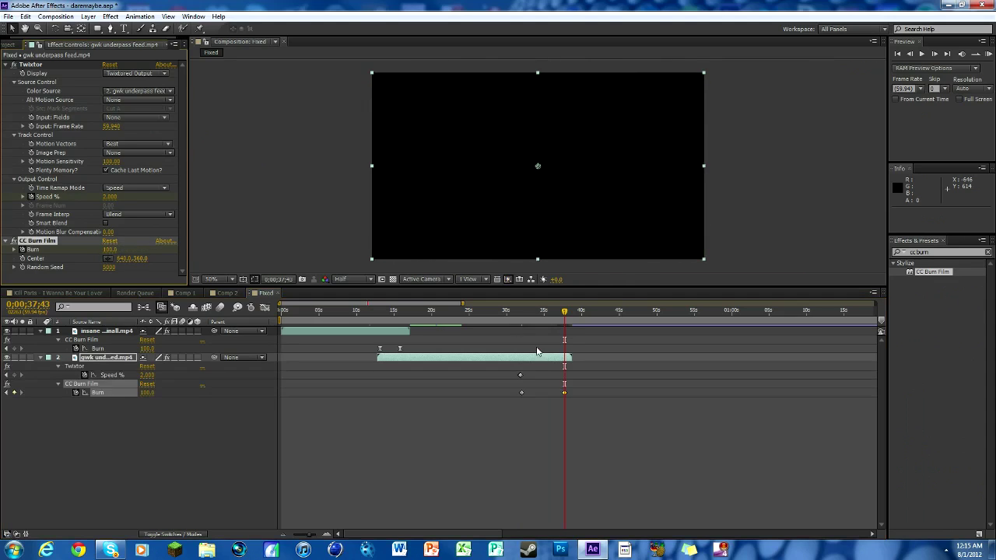
{"action": "right_click", "coordinate": [522, 394]}
{"action": "mouse_move", "coordinate": [574, 512]}
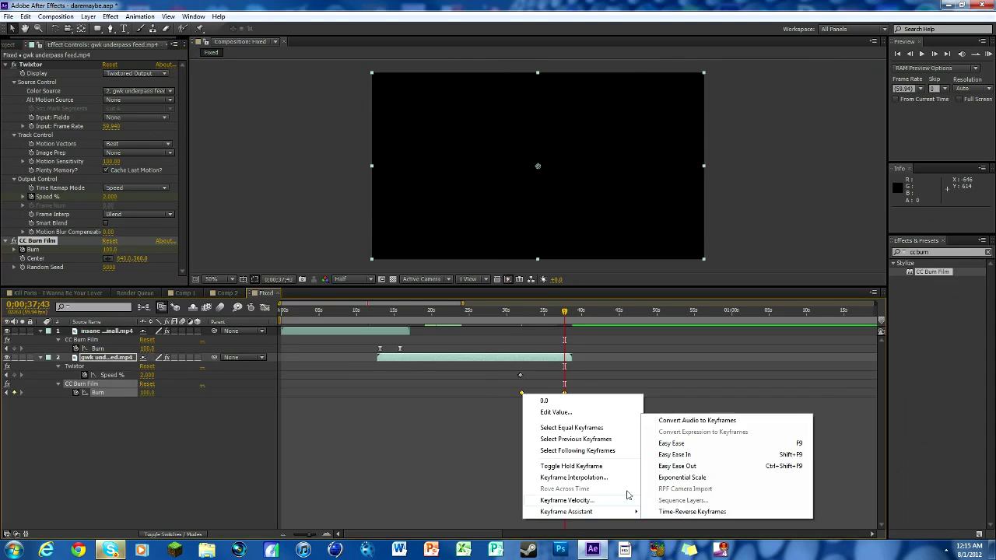
{"action": "left_click", "coordinate": [677, 454]}
{"action": "left_click", "coordinate": [561, 311]}
{"action": "left_click", "coordinate": [538, 312]}
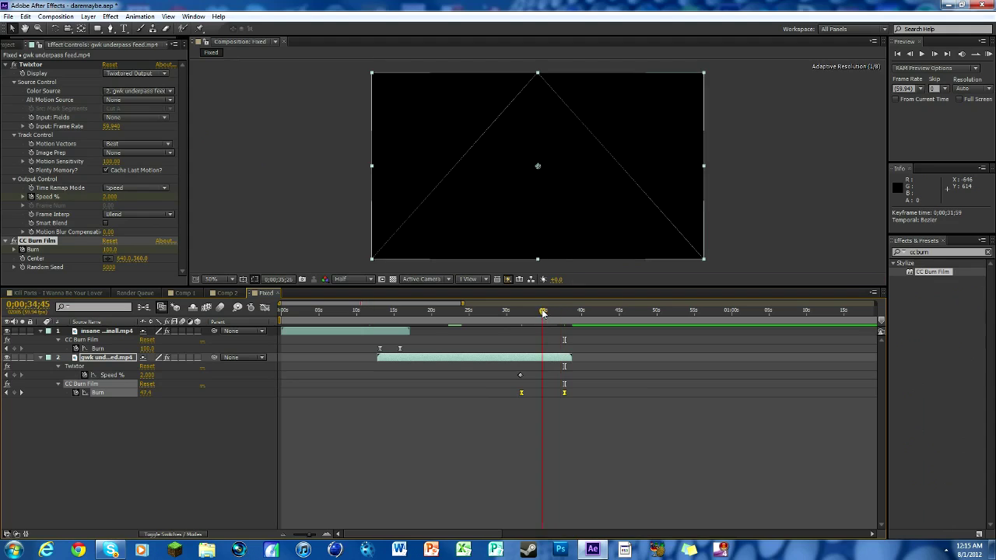
{"action": "left_click_drag", "start_coordinate": [537, 312], "coordinate": [522, 312]}
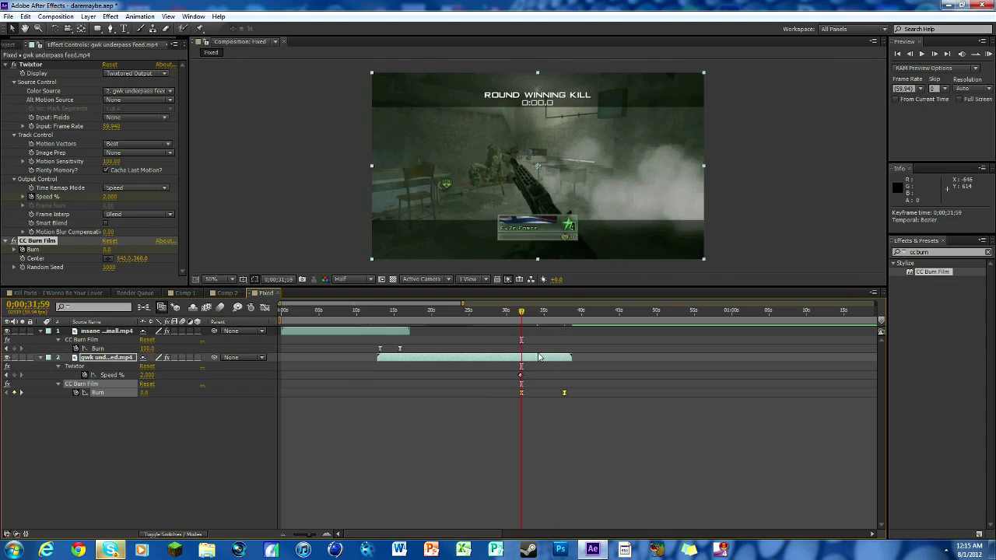
{"action": "key", "text": "s"}
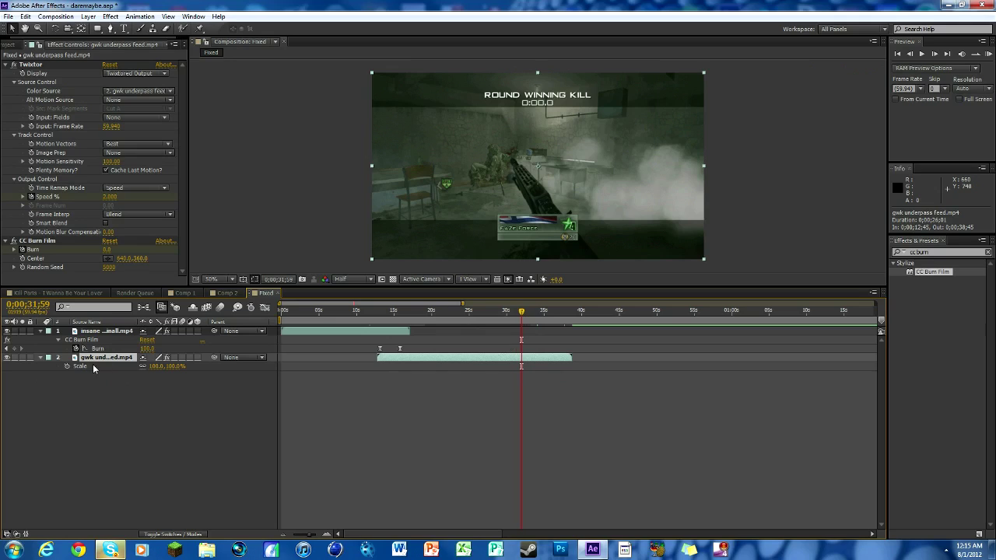
Keyframe Scale at 100% and enlarge it to about 112% at the burn's end, then review
{"action": "left_click", "coordinate": [67, 365]}
{"action": "key", "text": "u"}
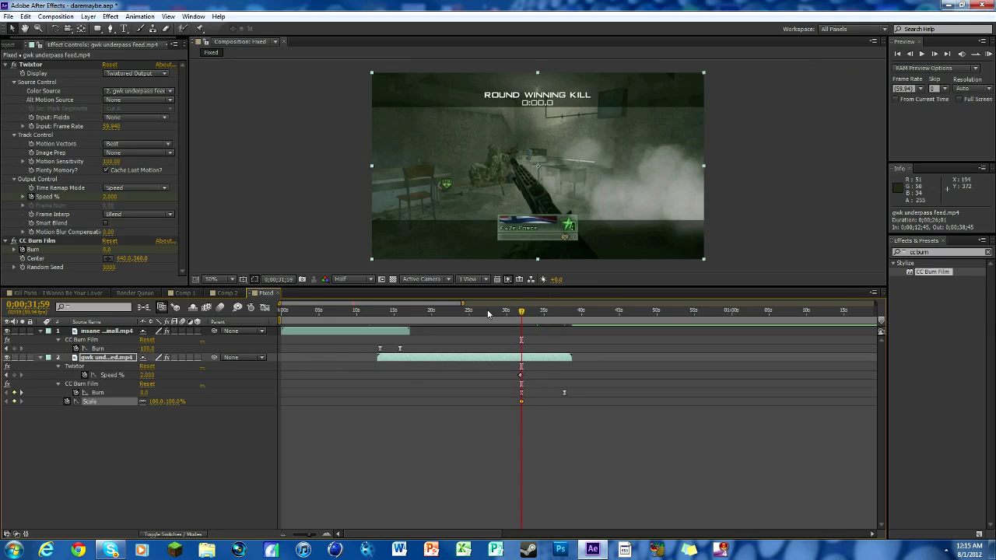
{"action": "left_click_drag", "start_coordinate": [522, 314], "coordinate": [566, 314]}
{"action": "left_click_drag", "start_coordinate": [154, 402], "coordinate": [166, 402]}
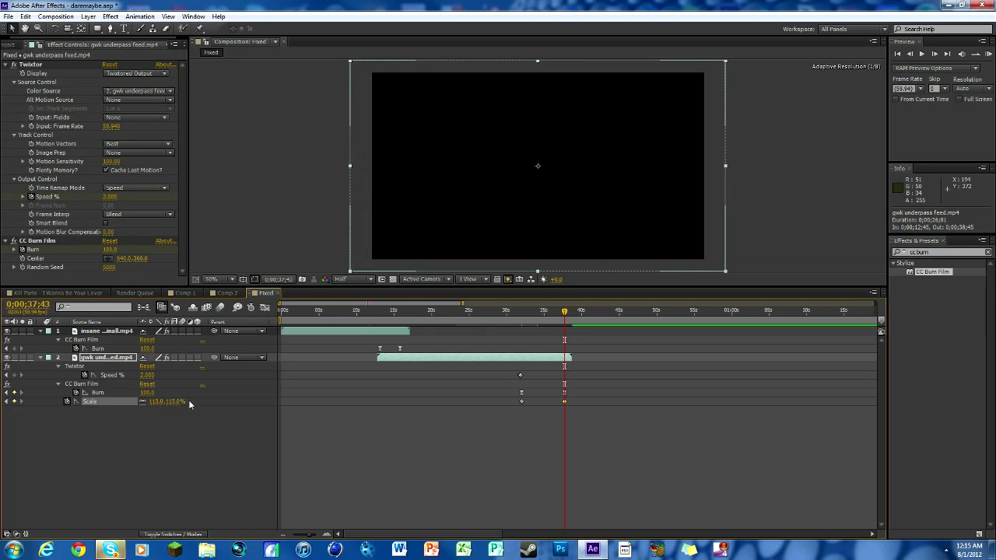
{"action": "left_click_drag", "start_coordinate": [565, 312], "coordinate": [540, 315]}
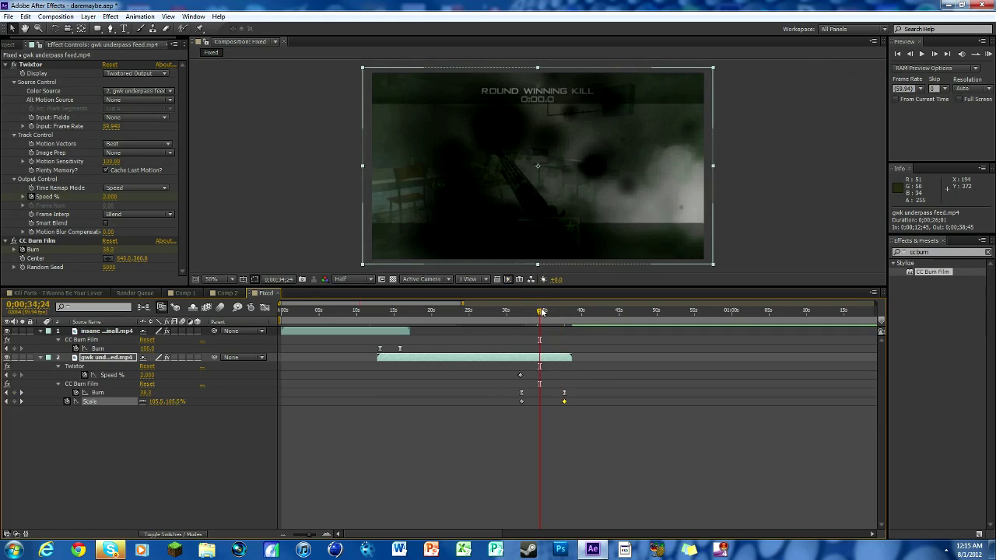
{"action": "left_click_drag", "start_coordinate": [530, 314], "coordinate": [524, 314]}
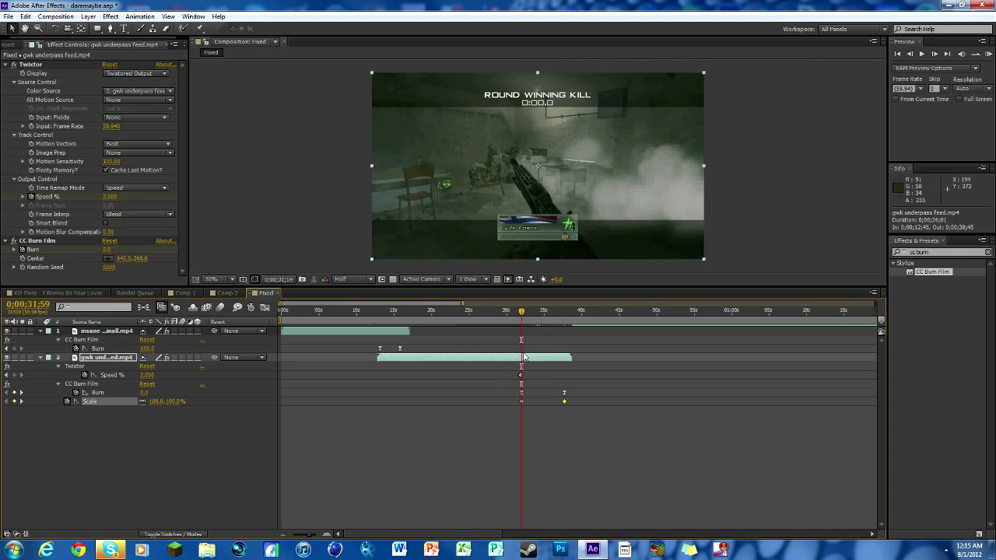
{"action": "left_click", "coordinate": [118, 359]}
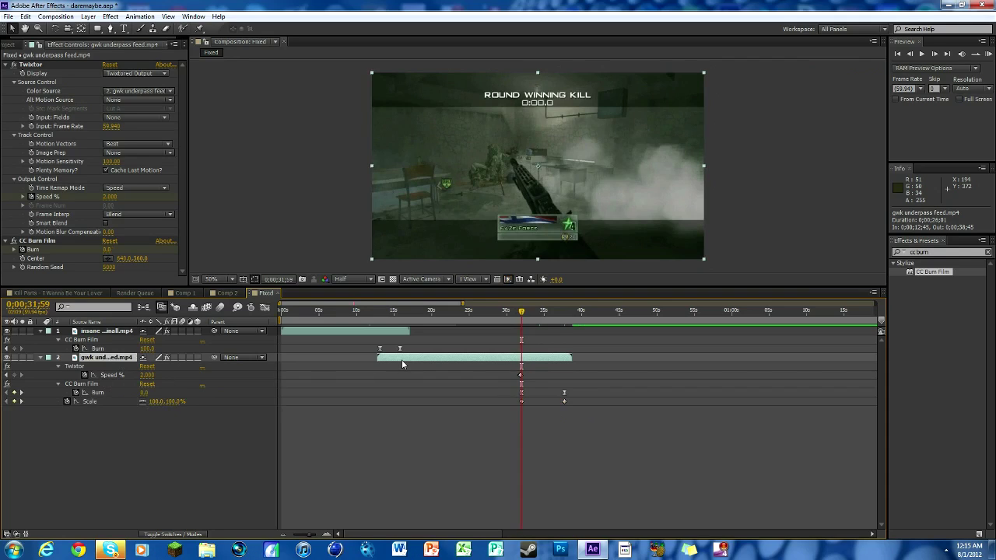
{"action": "key", "text": "r"}
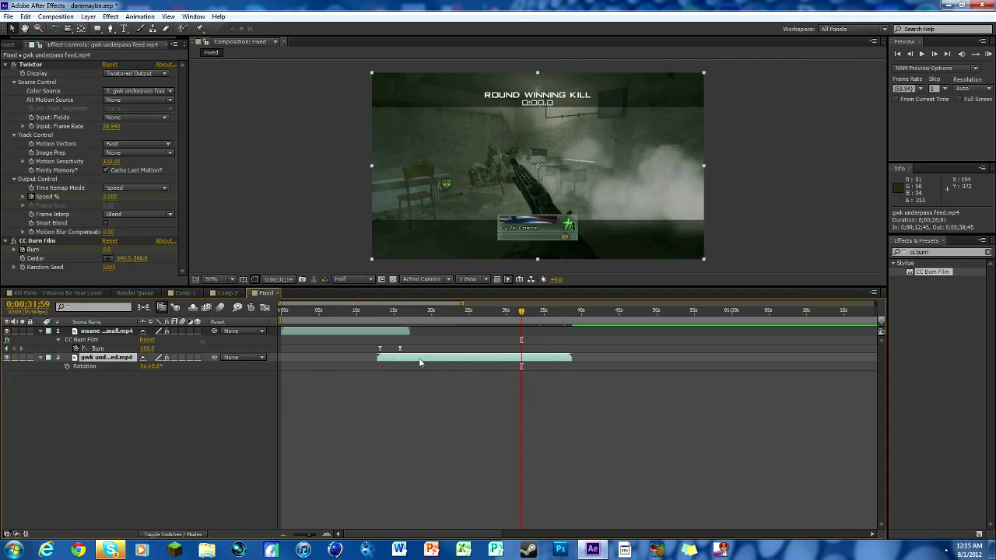
Keyframe Rotation at 0° and tilt the clip at the burn's end, inspecting at 100% zoom
{"action": "left_click", "coordinate": [48, 358]}
{"action": "left_click", "coordinate": [47, 358]}
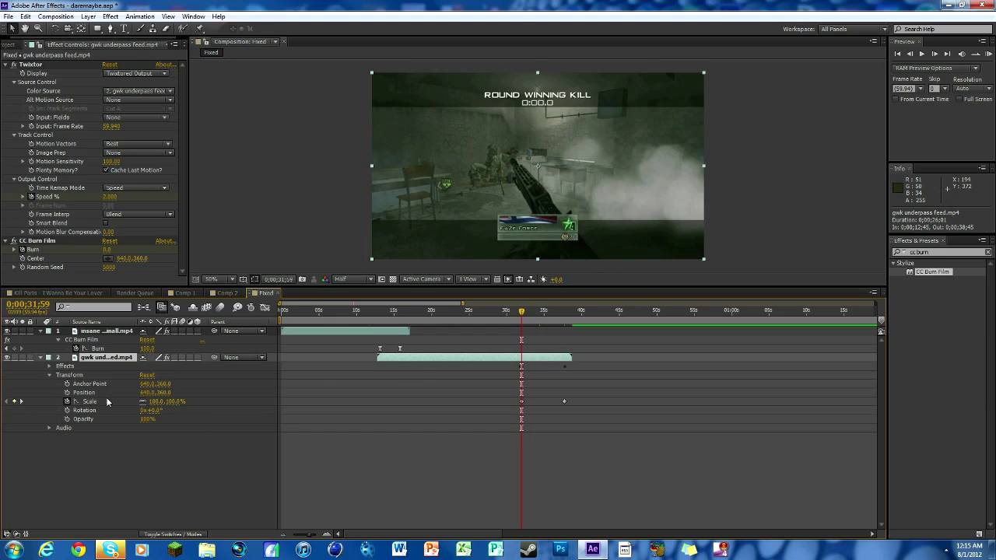
{"action": "left_click", "coordinate": [67, 410]}
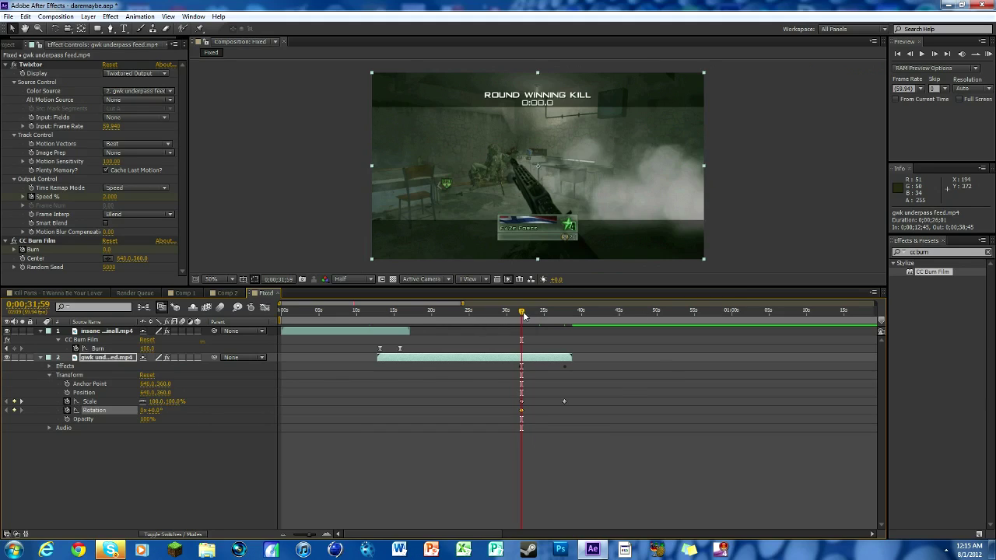
{"action": "left_click_drag", "start_coordinate": [524, 314], "coordinate": [564, 316]}
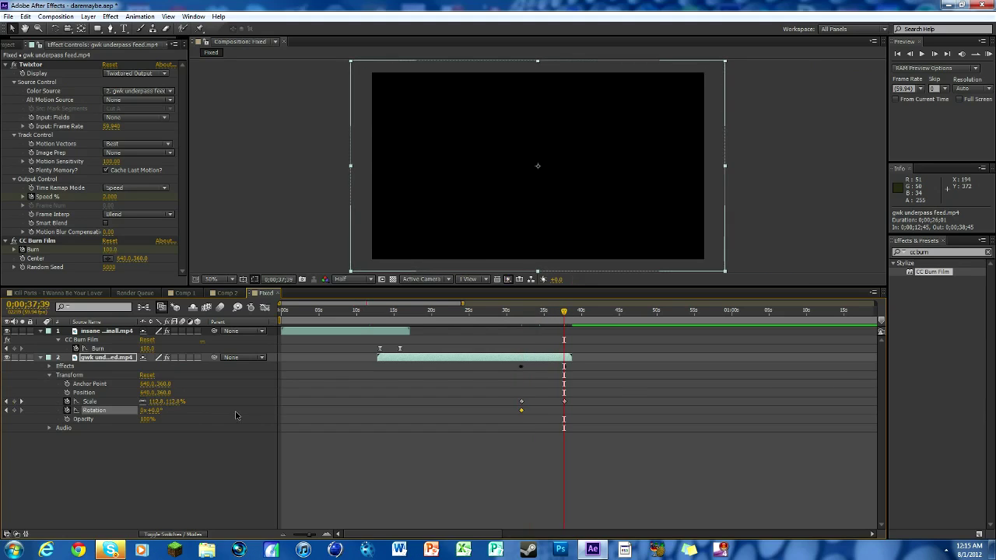
{"action": "left_click_drag", "start_coordinate": [151, 410], "coordinate": [160, 410]}
{"action": "key", "text": "slash"}
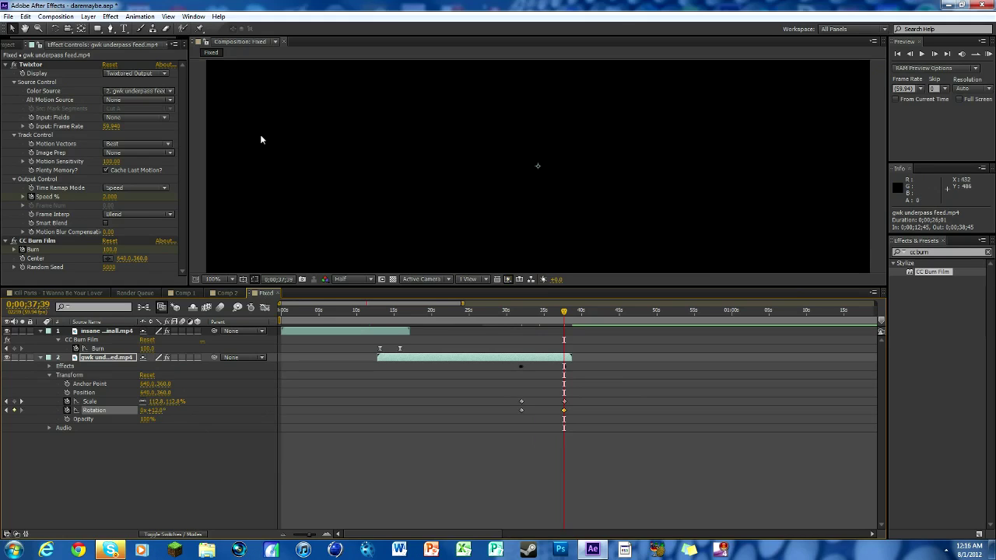
{"action": "key", "text": "h"}
{"action": "left_click_drag", "start_coordinate": [264, 201], "coordinate": [444, 211]}
{"action": "key", "text": "v"}
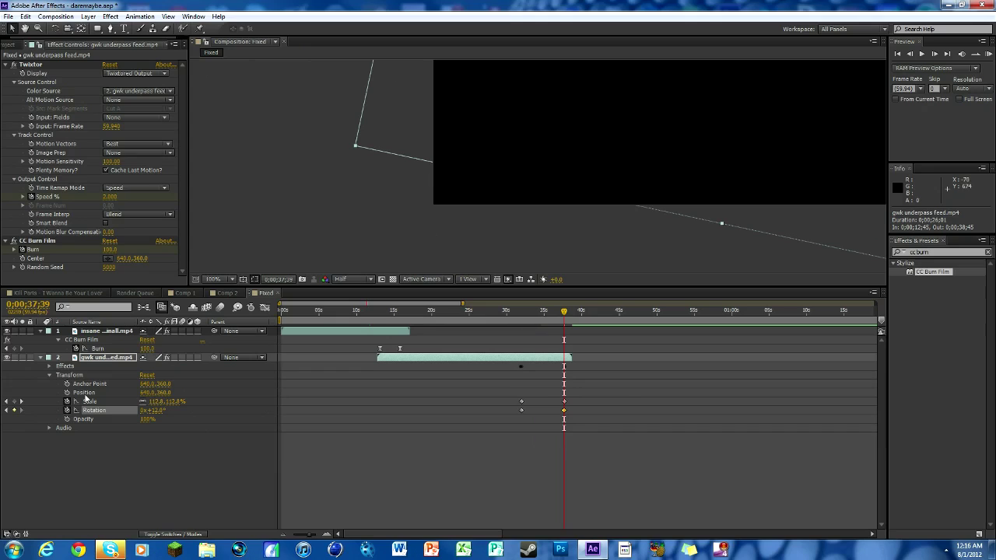
Refine the ending Rotation to 0x+3.9° and return the view to 50%, recentred
{"action": "mouse_move", "coordinate": [153, 410]}
{"action": "left_mouse_down"}
{"action": "mouse_move", "coordinate": [142, 410]}
{"action": "mouse_move", "coordinate": [156, 411]}
{"action": "left_mouse_up"}
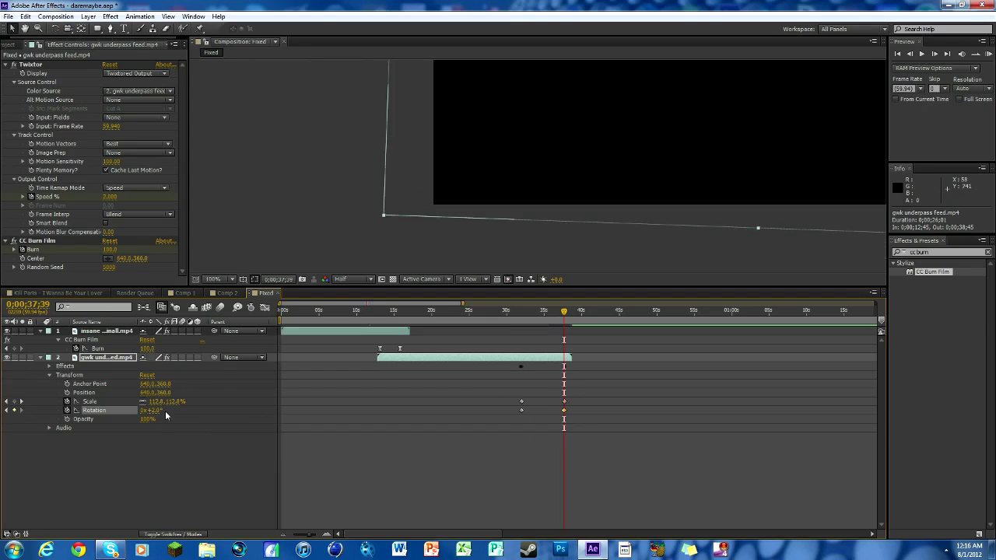
{"action": "left_click", "coordinate": [155, 410]}
{"action": "type", "text": "10"}
{"action": "key", "text": "Return"}
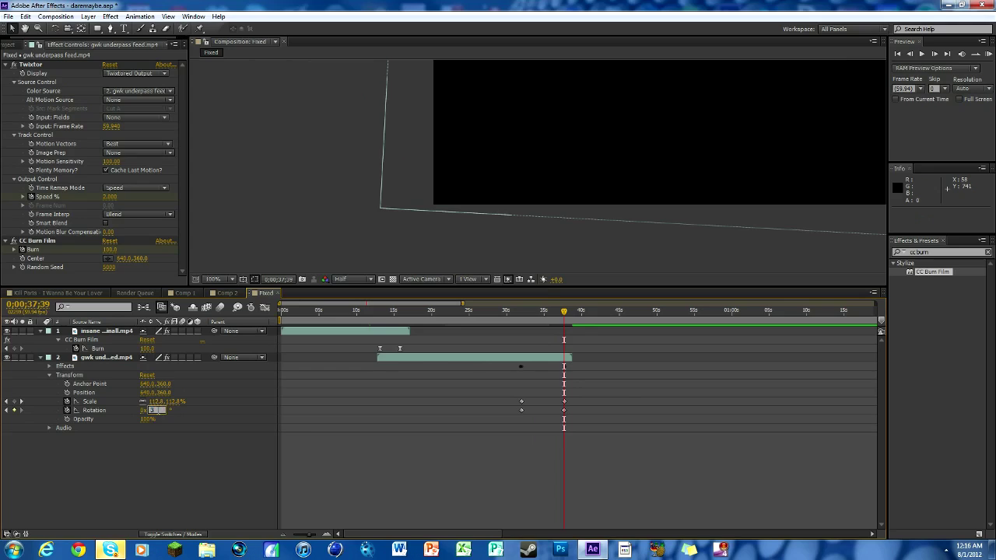
{"action": "left_click", "coordinate": [155, 410]}
{"action": "type", "text": "3.9"}
{"action": "key", "text": "Return"}
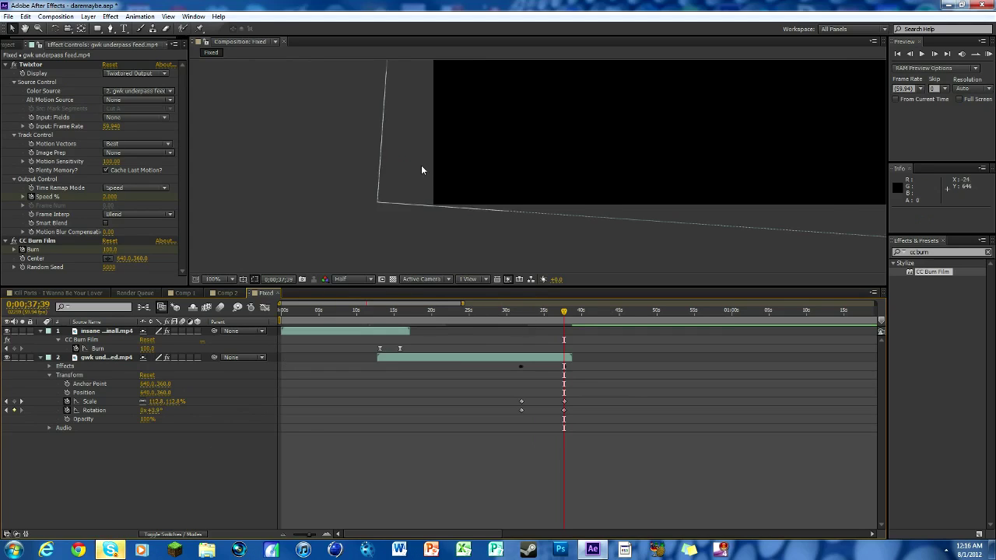
{"action": "key", "text": "comma"}
{"action": "key", "text": "space"}
{"action": "left_click_drag", "start_coordinate": [542, 131], "coordinate": [428, 201]}
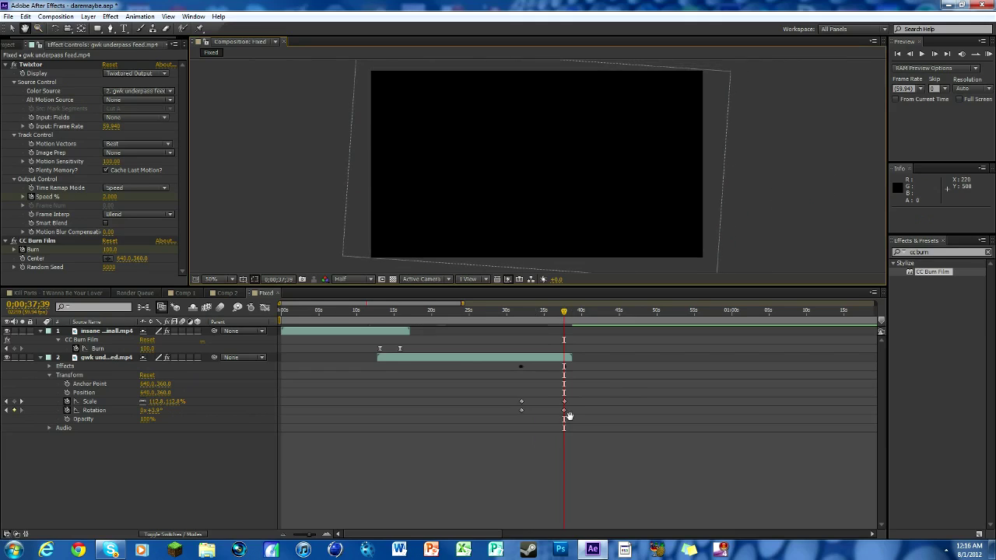
Apply Easy Ease to the Scale and Rotation keyframes and move back before the zoom
{"action": "scroll", "coordinate": [569, 416], "scroll_direction": "down", "scroll_amount": 3}
{"action": "scroll", "coordinate": [506, 413], "scroll_direction": "up", "scroll_amount": 3}
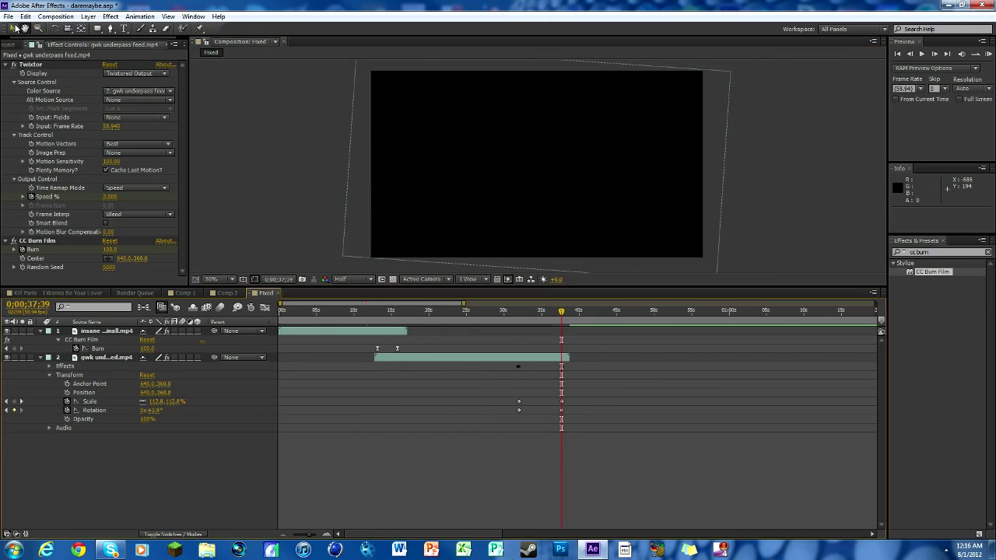
{"action": "left_click", "coordinate": [12, 28]}
{"action": "left_click_drag", "start_coordinate": [508, 395], "coordinate": [534, 414]}
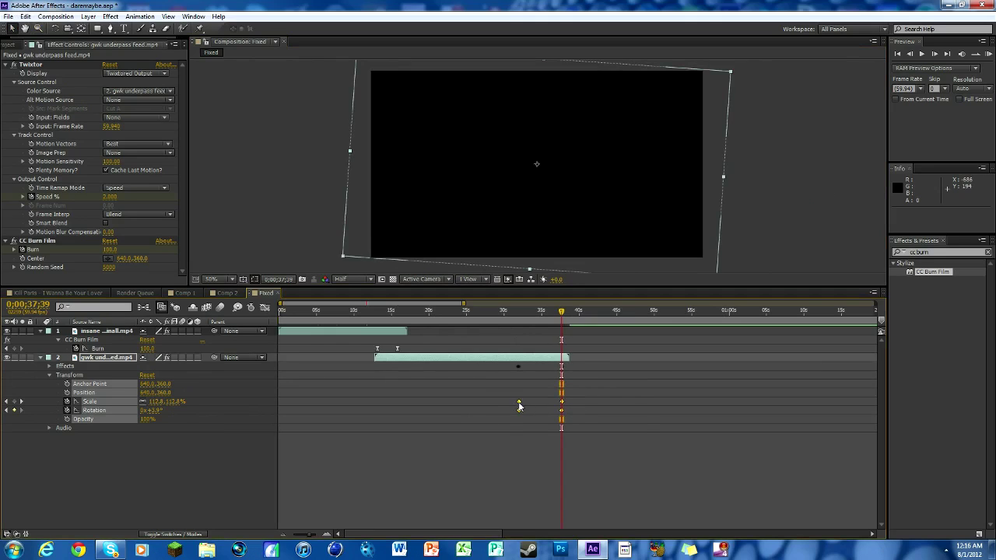
{"action": "right_click", "coordinate": [519, 406]}
{"action": "mouse_move", "coordinate": [591, 520]}
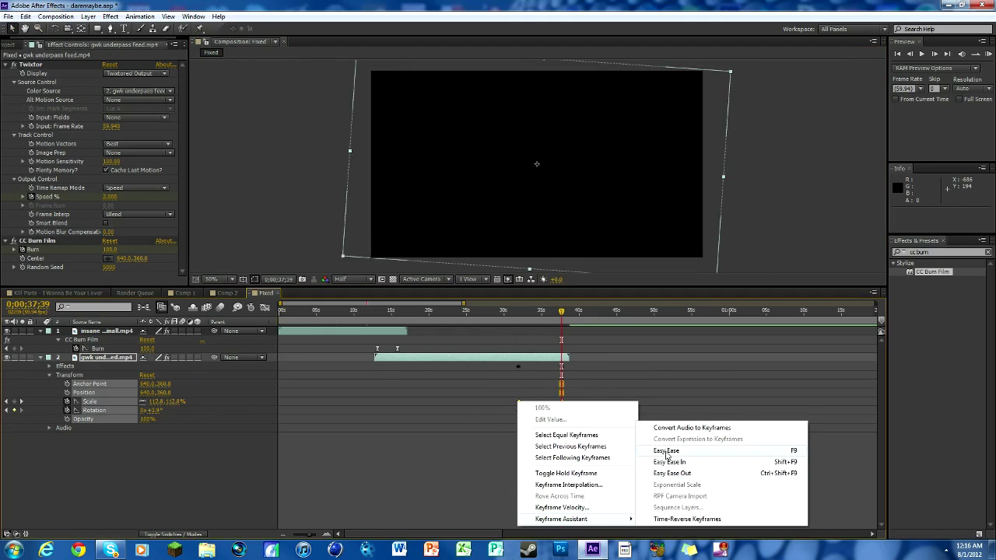
{"action": "left_click", "coordinate": [667, 451]}
{"action": "left_click_drag", "start_coordinate": [562, 311], "coordinate": [497, 317]}
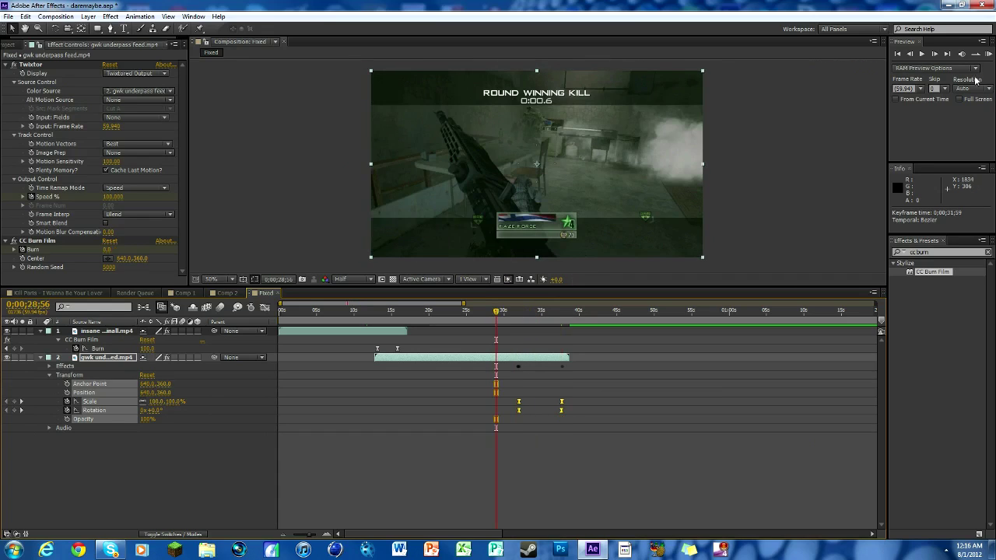
{"action": "left_click", "coordinate": [923, 55]}
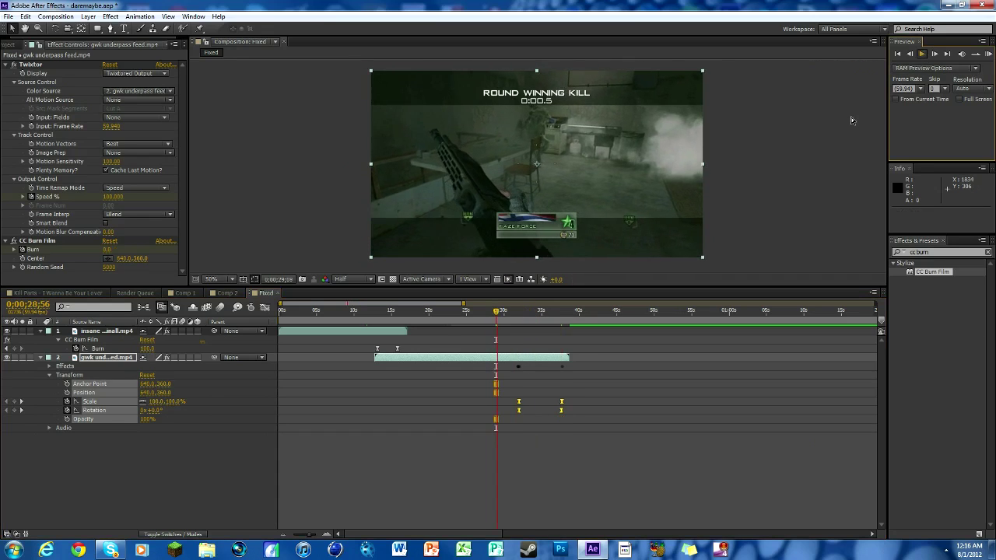